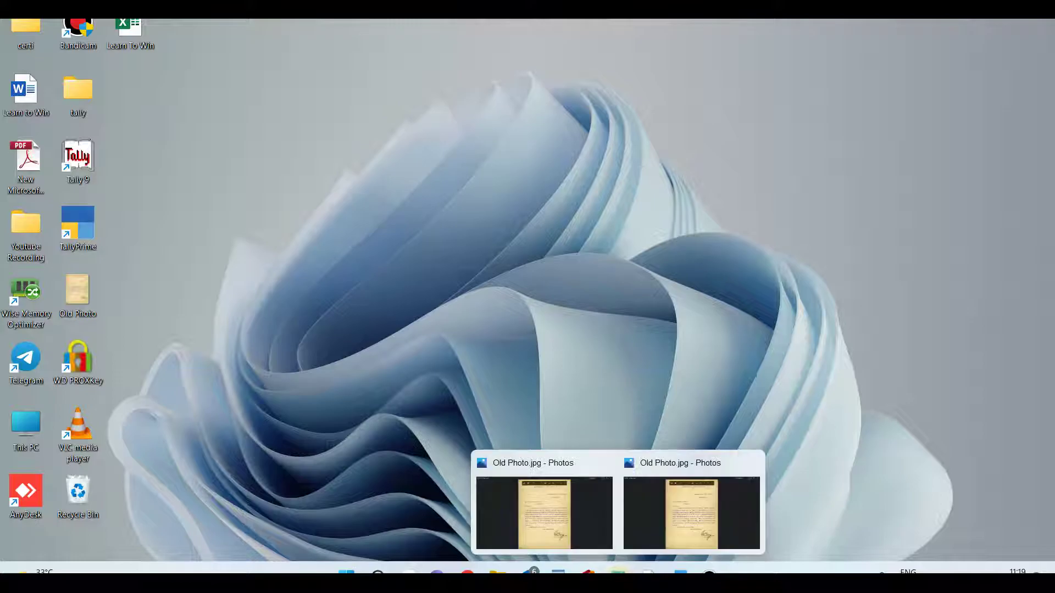
Step: Compare the yellowed letter photo with the white PDF version, then clear to the desktop
{"action": "left_click", "coordinate": [677, 506]}
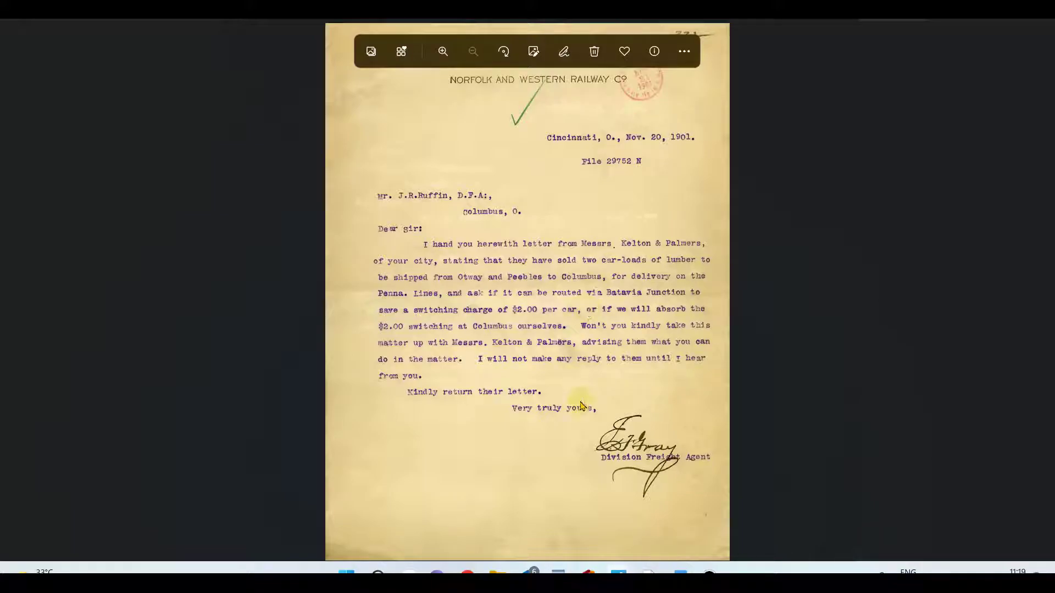
{"action": "left_click", "coordinate": [648, 511]}
{"action": "mouse_move", "coordinate": [618, 572]}
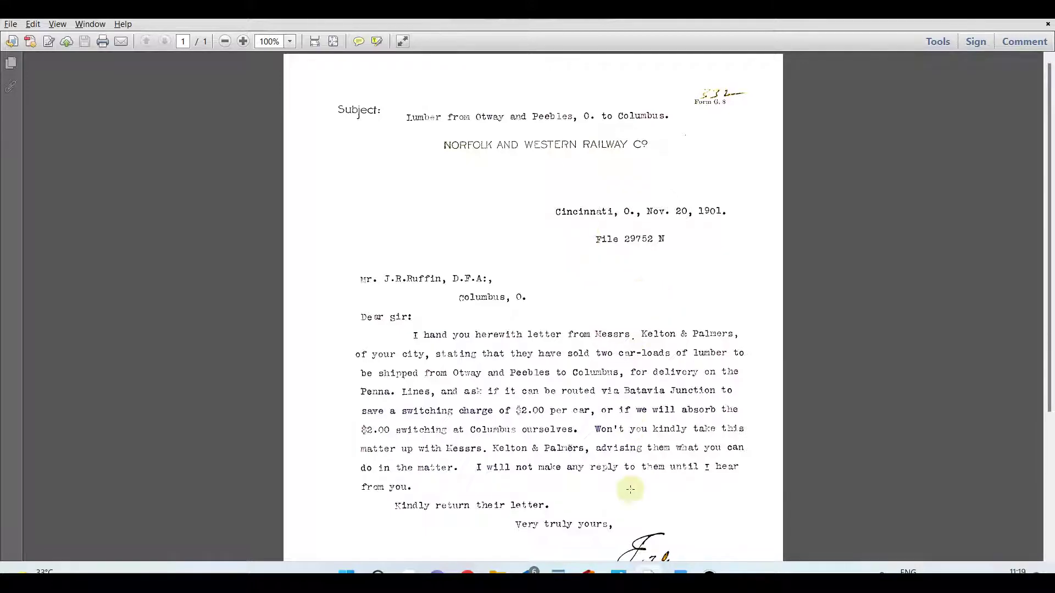
{"action": "mouse_move", "coordinate": [534, 574]}
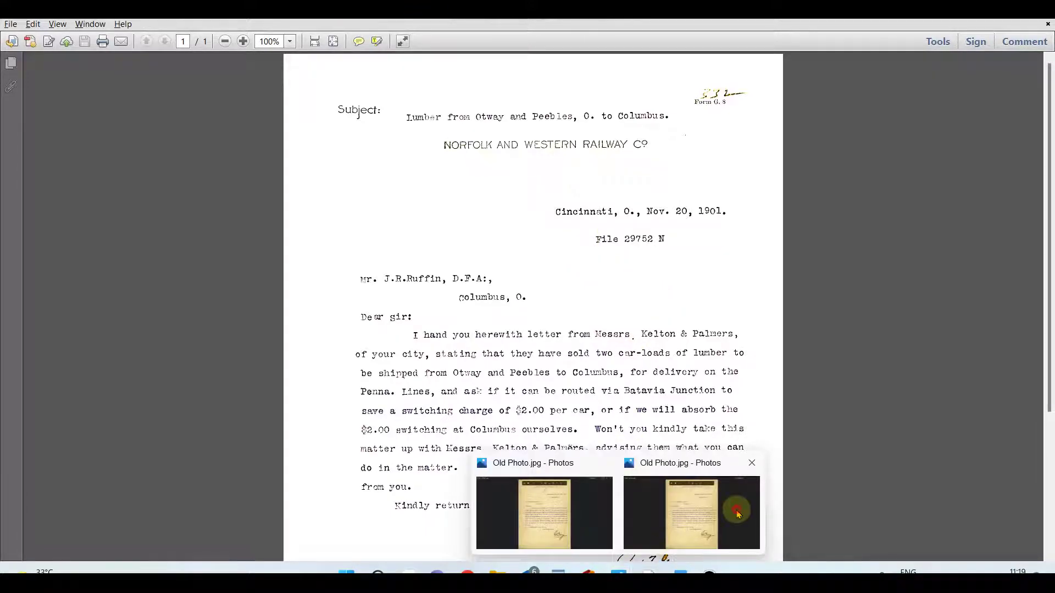
{"action": "left_click", "coordinate": [739, 508]}
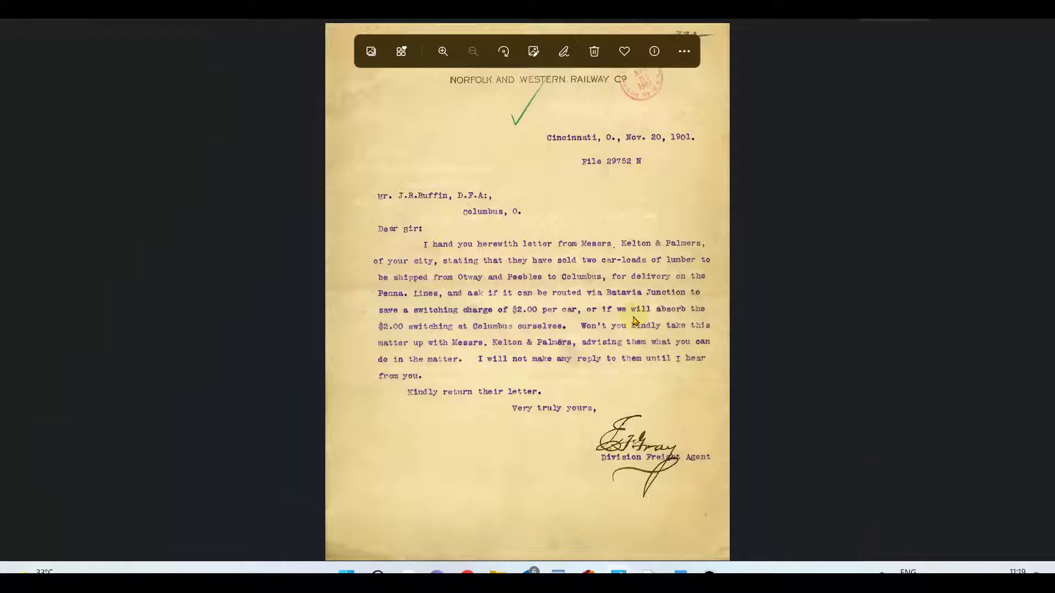
{"action": "left_click", "coordinate": [977, 18]}
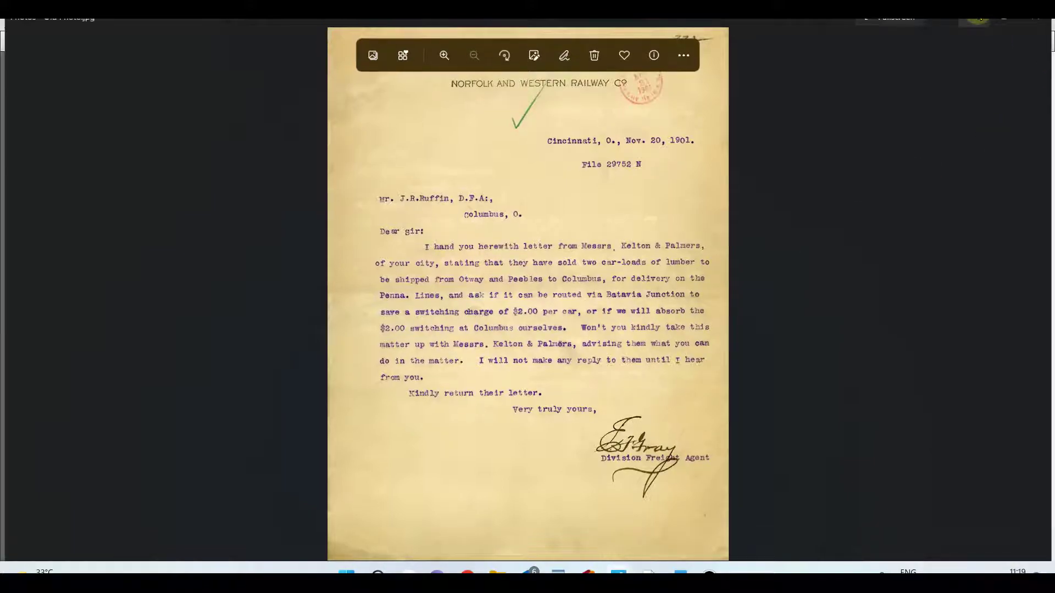
{"action": "left_click", "coordinate": [977, 18]}
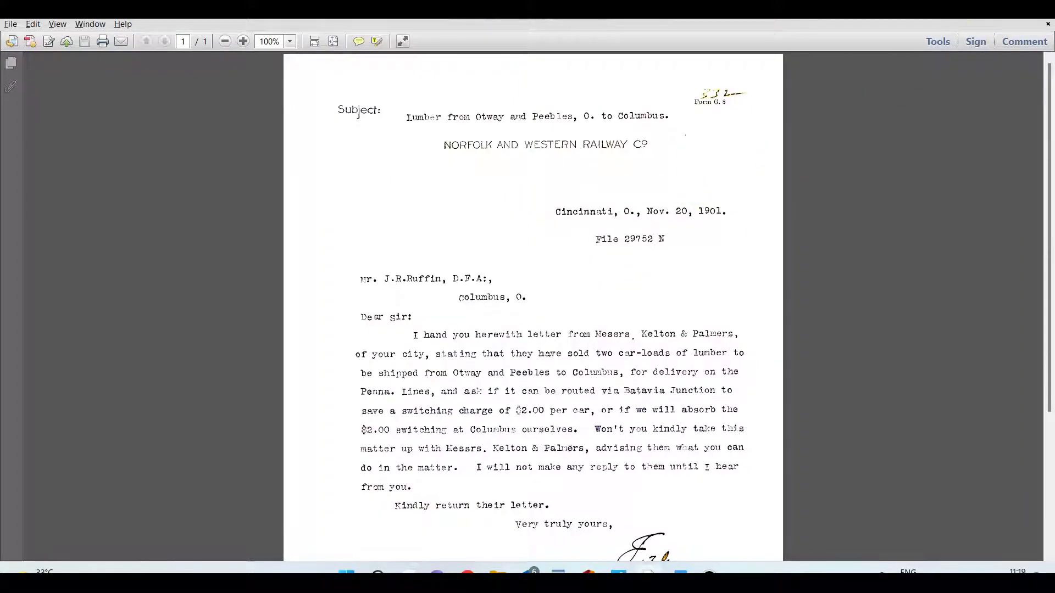
{"action": "key", "text": "super+d"}
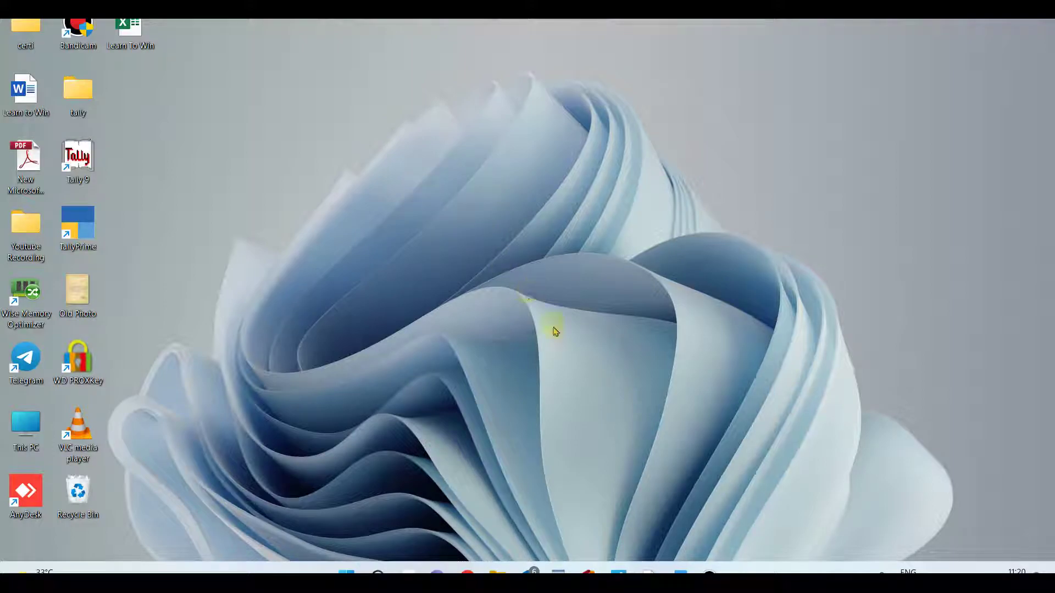
Step: Insert the Old Photo image from the Desktop onto the blank Word page
{"action": "left_click", "coordinate": [680, 571]}
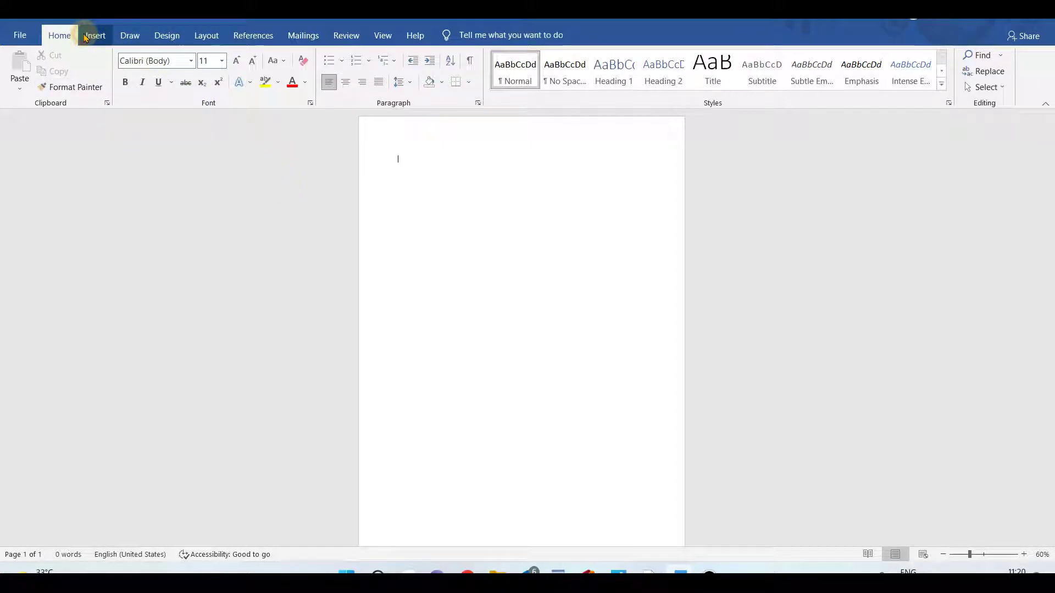
{"action": "left_click", "coordinate": [88, 36]}
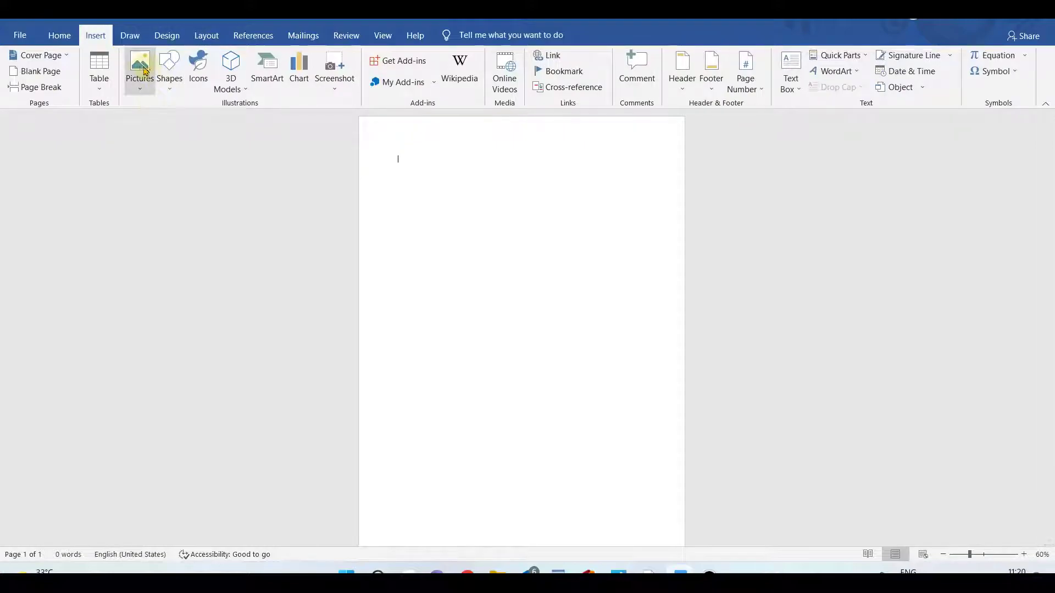
{"action": "left_click", "coordinate": [141, 70]}
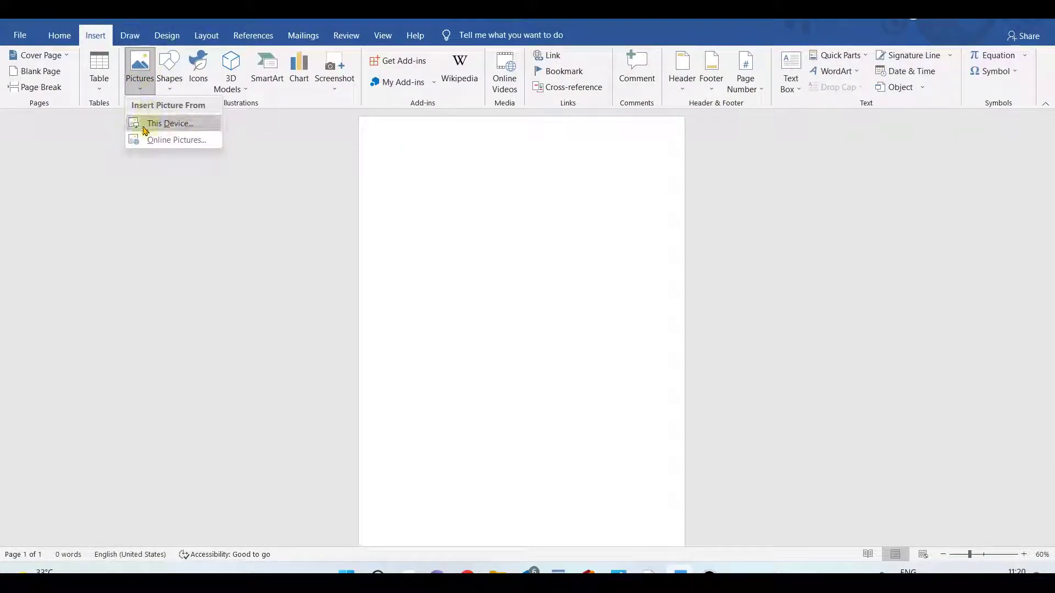
{"action": "left_click", "coordinate": [170, 125]}
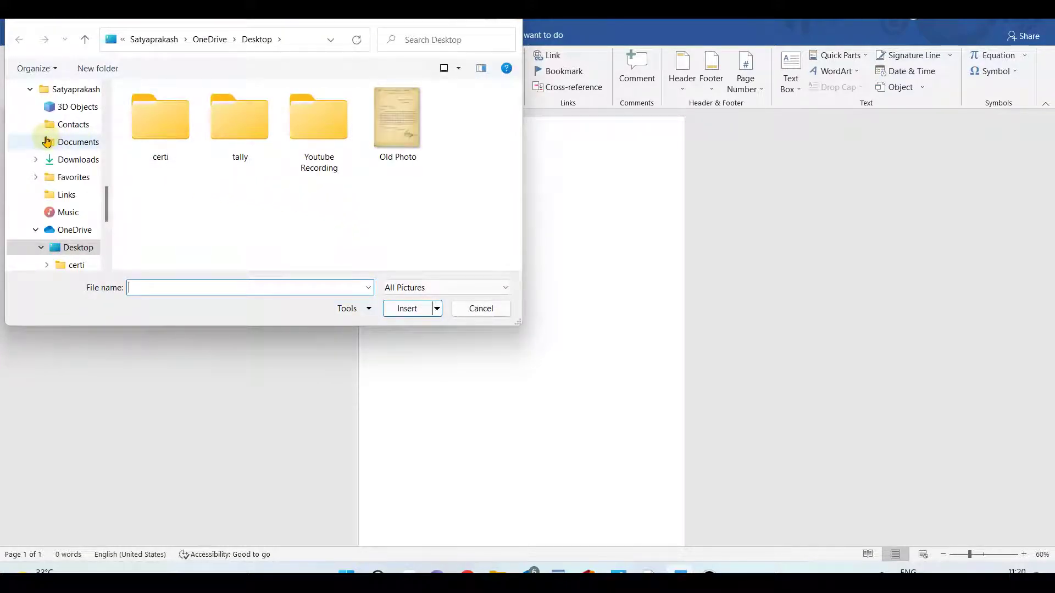
{"action": "scroll", "coordinate": [47, 142], "scroll_direction": "up", "scroll_amount": 2}
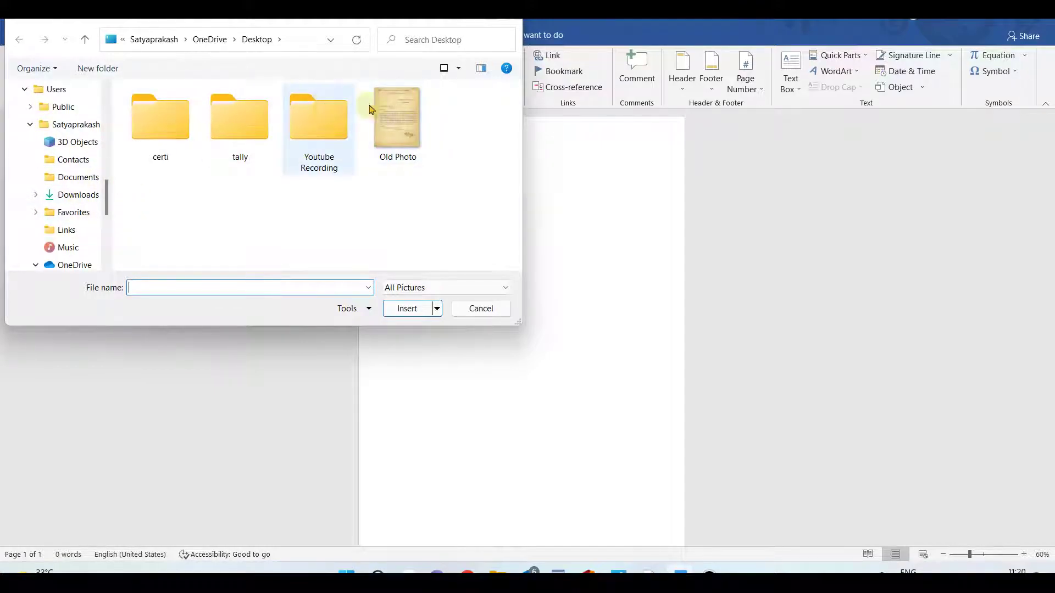
{"action": "left_click", "coordinate": [404, 126]}
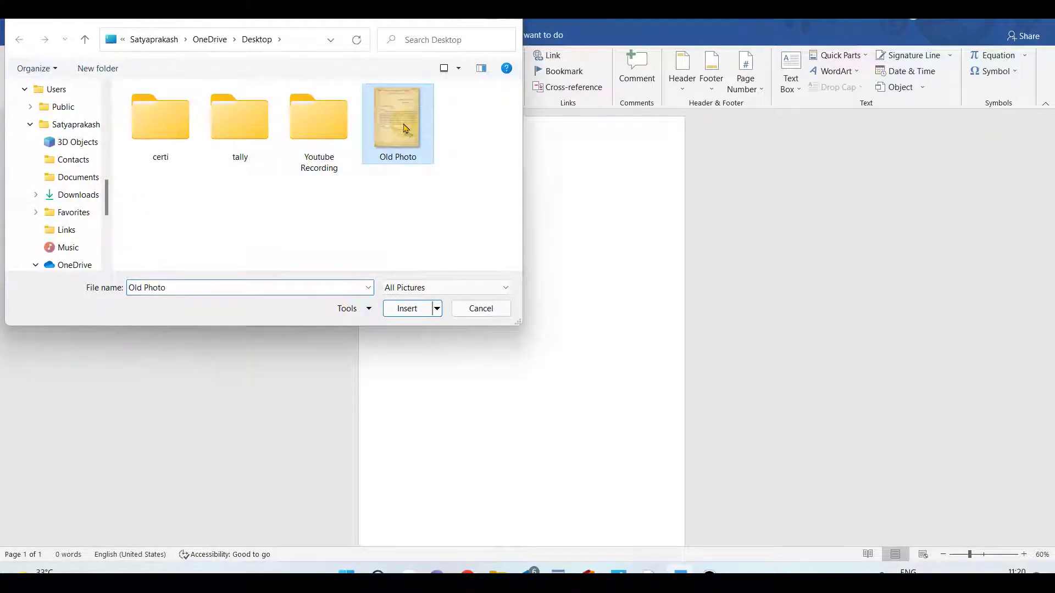
{"action": "left_click", "coordinate": [405, 309]}
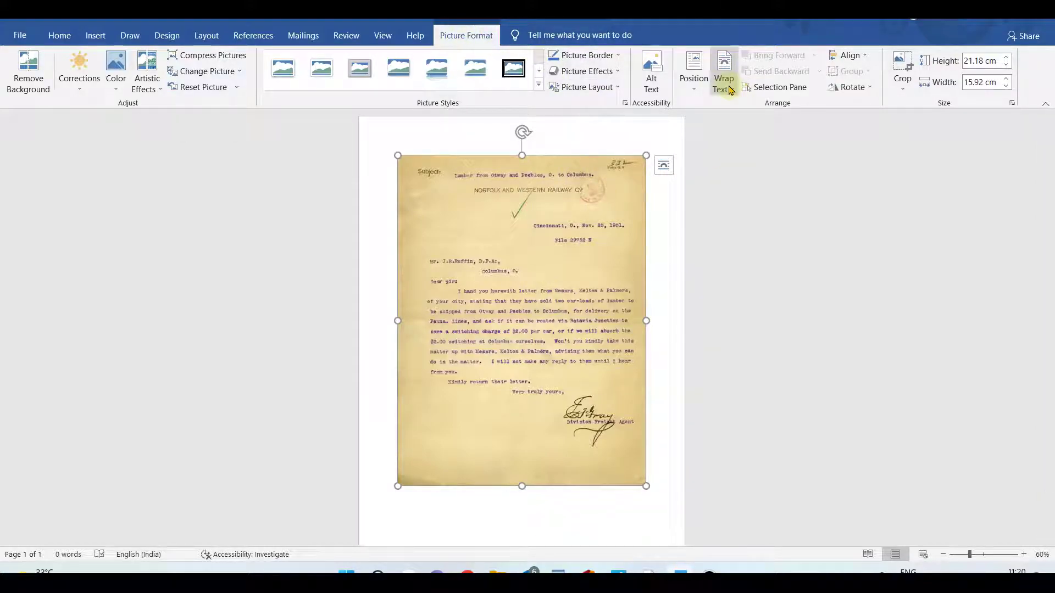
Step: Set the letter picture to In Front of Text and enlarge it to 26.14 × 19.65 cm
{"action": "left_click", "coordinate": [725, 82]}
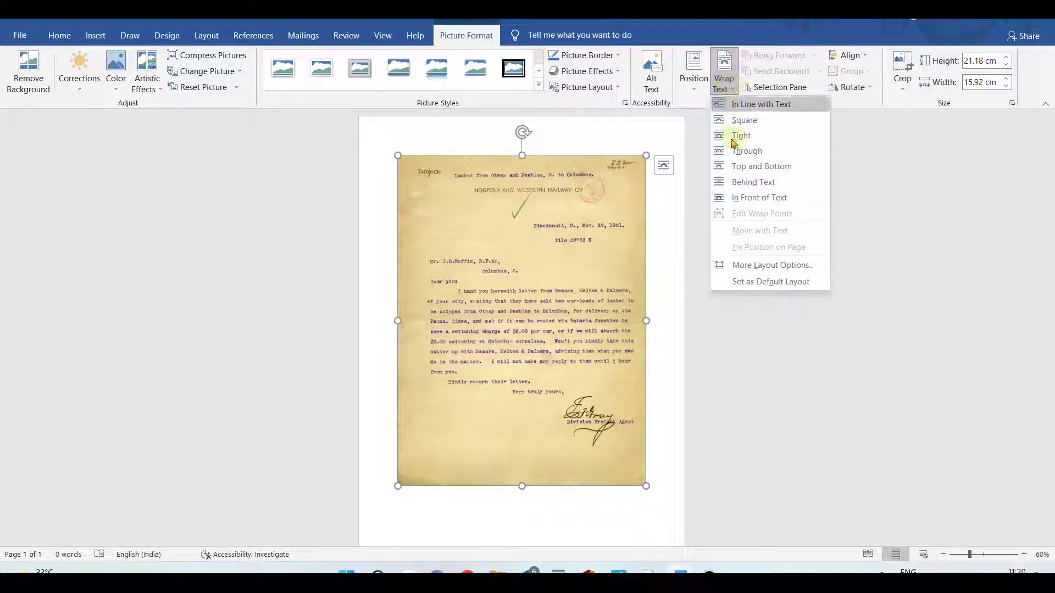
{"action": "left_click", "coordinate": [755, 199]}
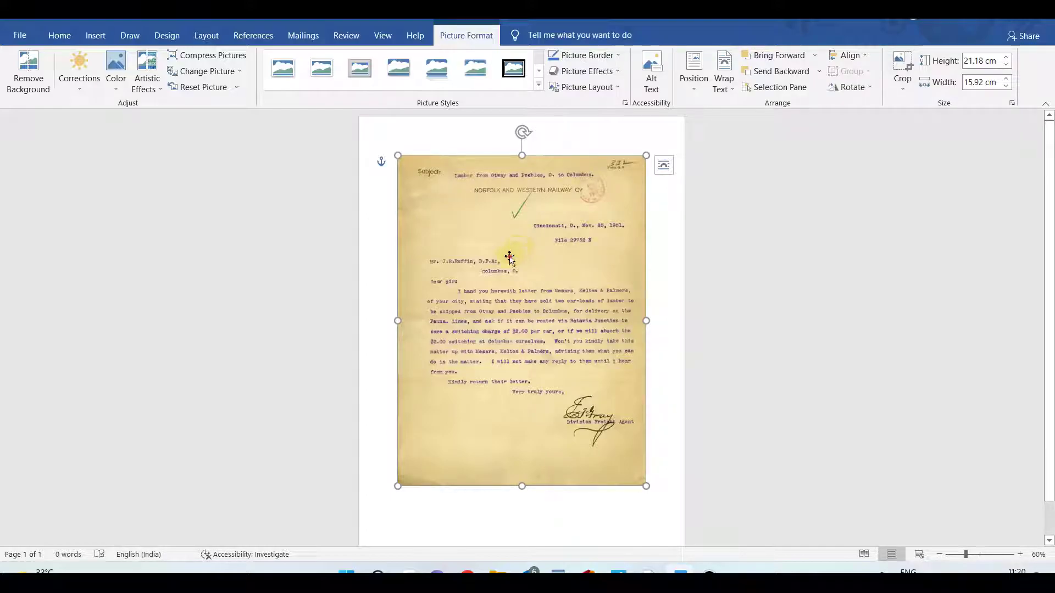
{"action": "left_click_drag", "start_coordinate": [510, 258], "coordinate": [481, 231]}
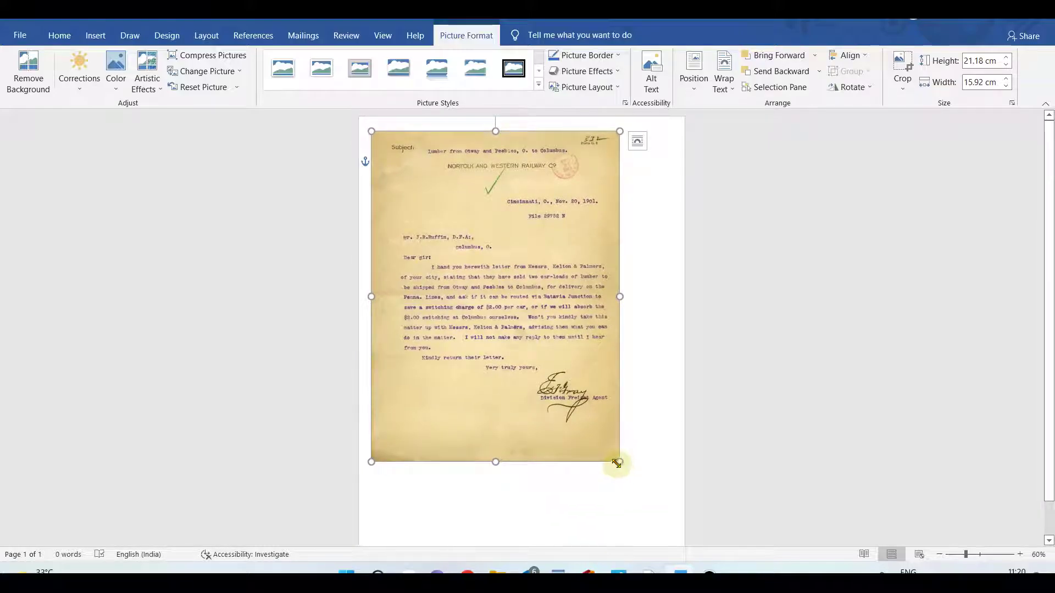
{"action": "left_click_drag", "start_coordinate": [616, 463], "coordinate": [678, 538]}
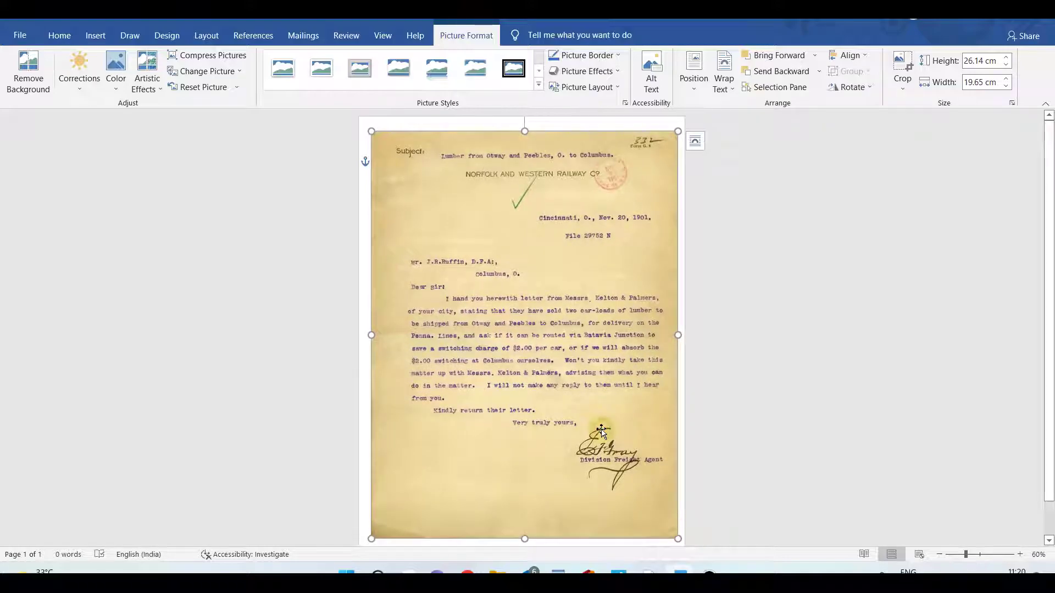
{"action": "left_click_drag", "start_coordinate": [601, 429], "coordinate": [599, 427]}
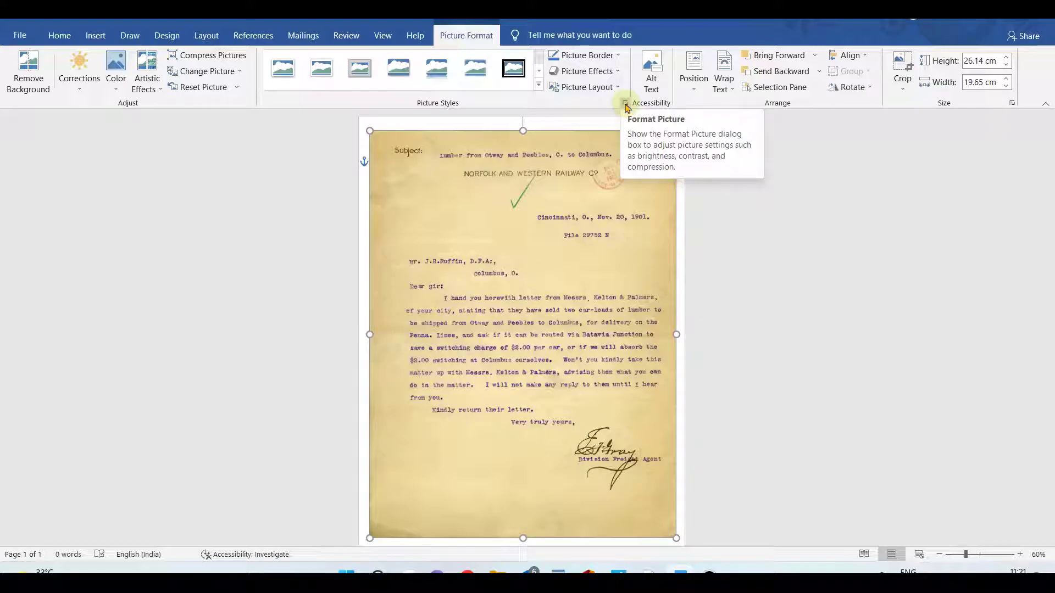
Step: Set the letter scan's sharpness to 50% under Picture Corrections in Format Picture
{"action": "left_click", "coordinate": [626, 104]}
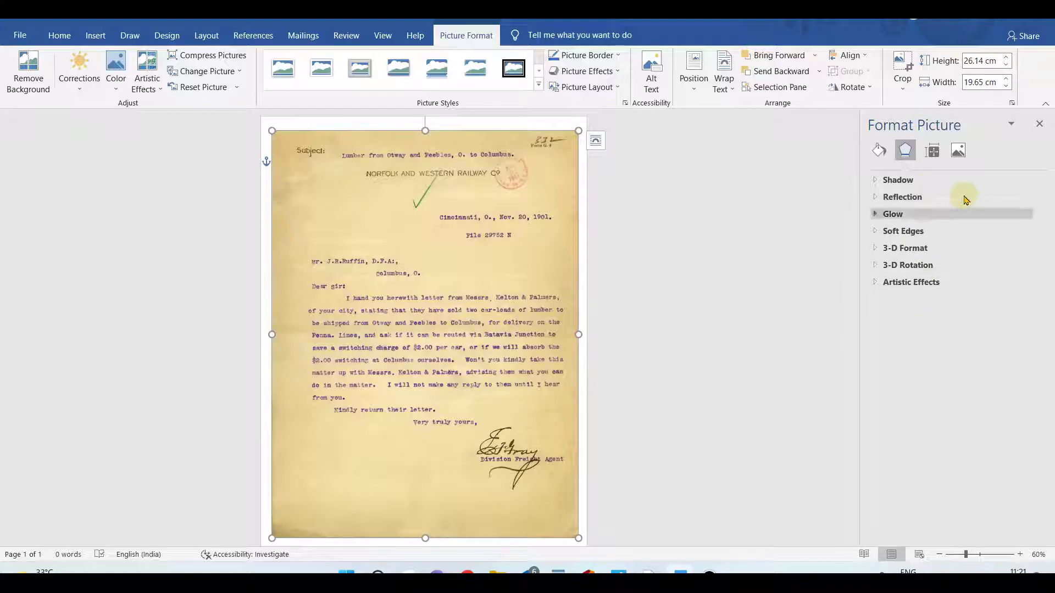
{"action": "left_click", "coordinate": [959, 152]}
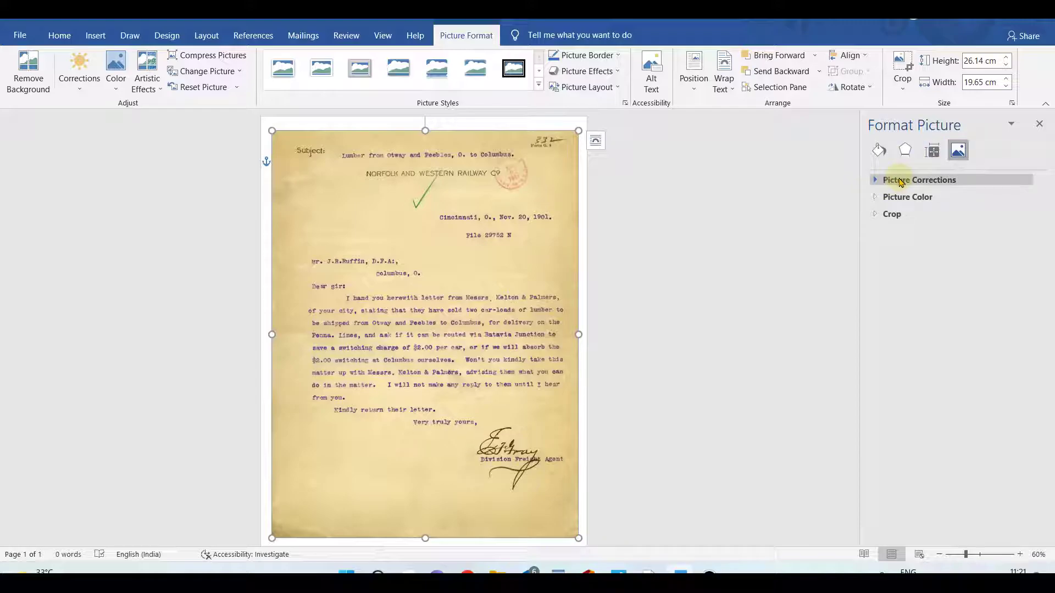
{"action": "left_click", "coordinate": [901, 181]}
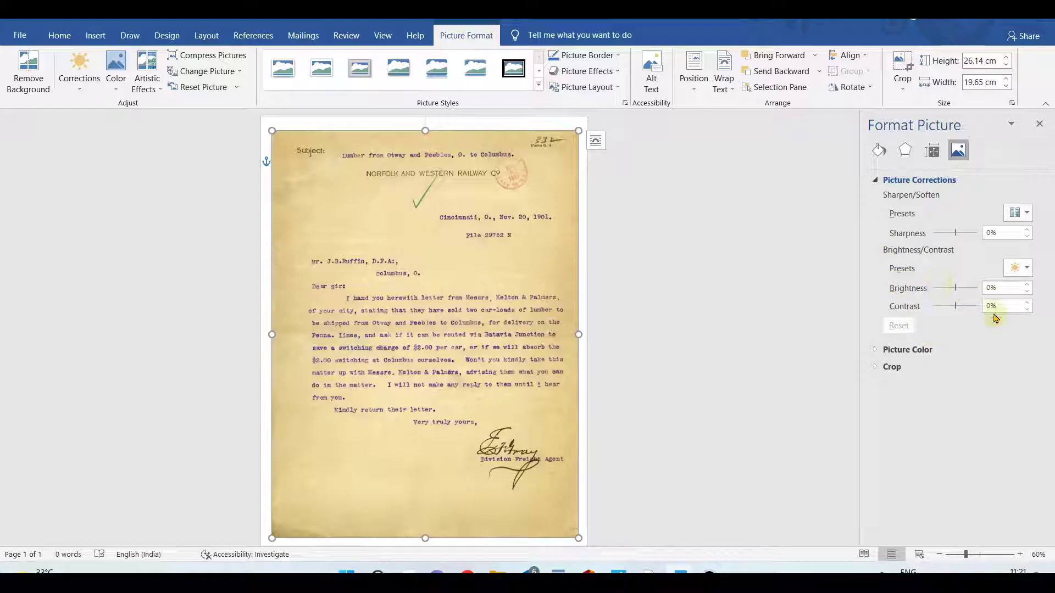
{"action": "left_click", "coordinate": [994, 233]}
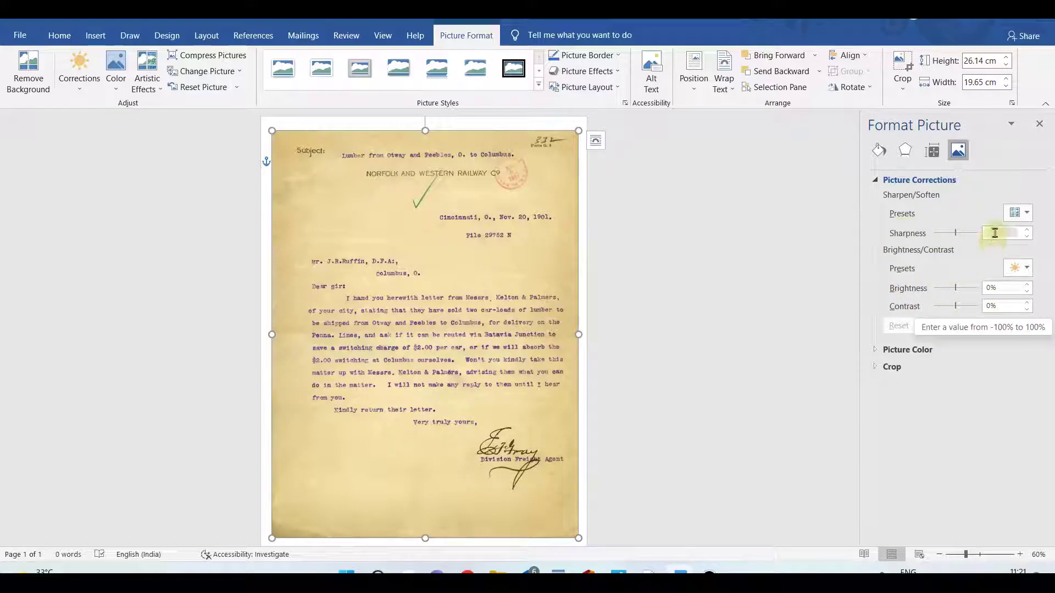
{"action": "left_click", "coordinate": [998, 231]}
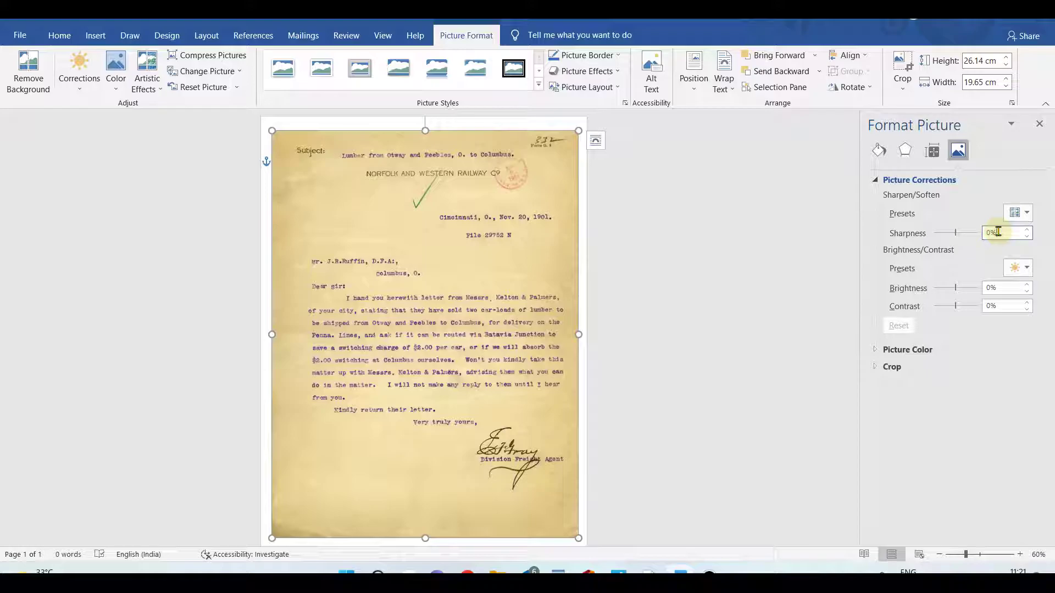
{"action": "key", "text": "BackSpace"}
Step: Set the scan's brightness to 75% and contrast to 25% to turn the paper white
{"action": "left_click", "coordinate": [1007, 288]}
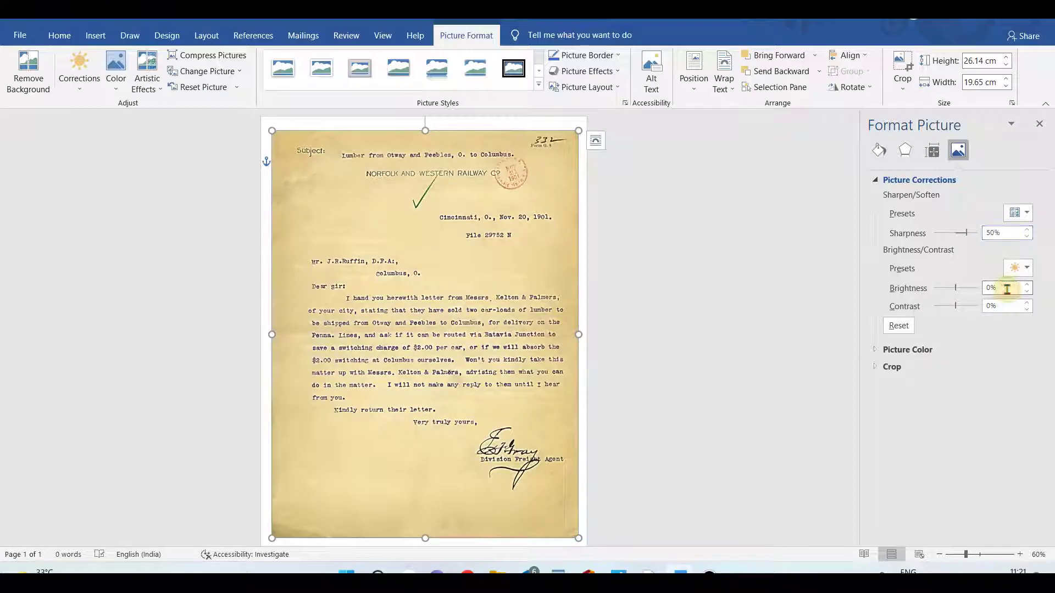
{"action": "key", "text": "BackSpace"}
{"action": "type", "text": "7"}
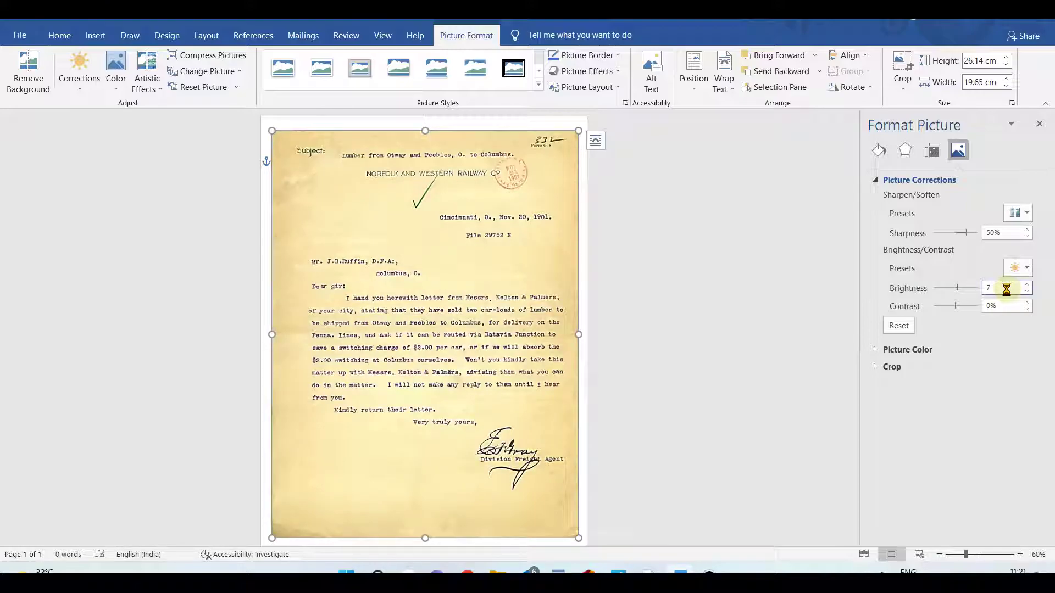
{"action": "type", "text": "5"}
{"action": "left_click", "coordinate": [966, 369]}
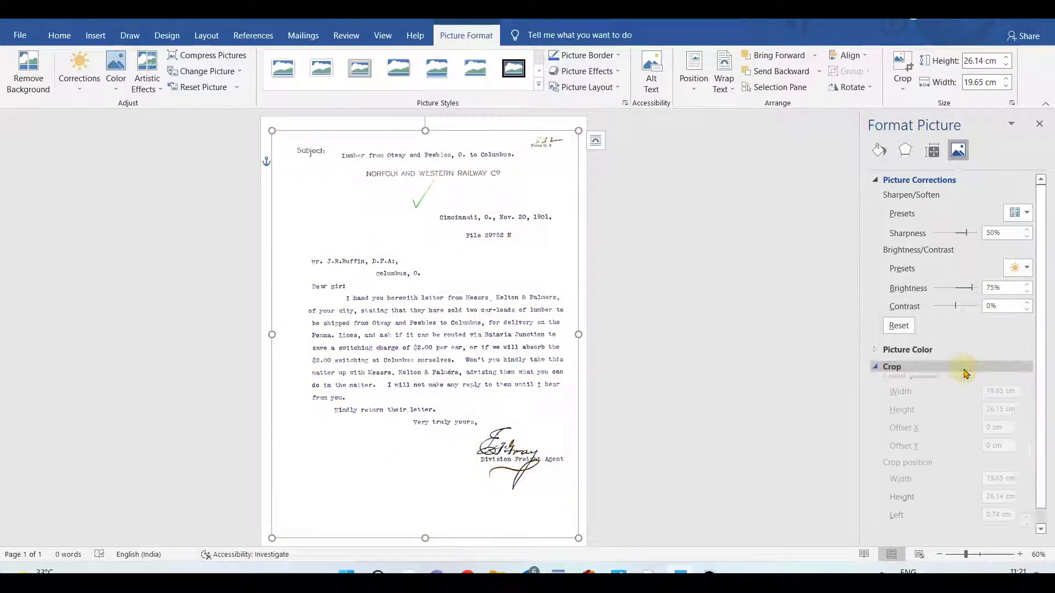
{"action": "left_click", "coordinate": [997, 304]}
{"action": "key", "text": "BackSpace"}
{"action": "type", "text": "25"}
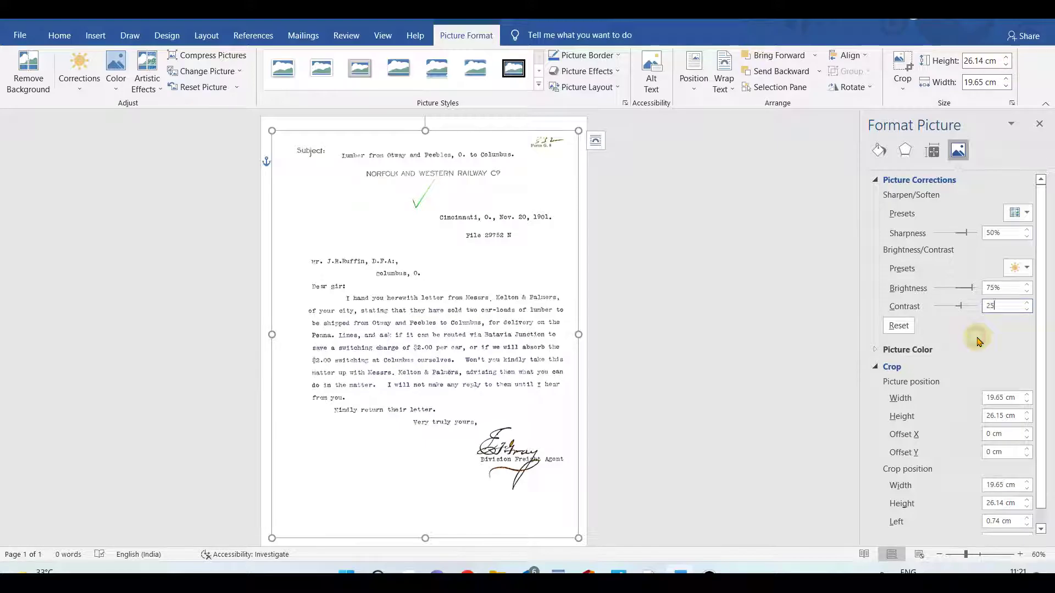
{"action": "left_click", "coordinate": [803, 284]}
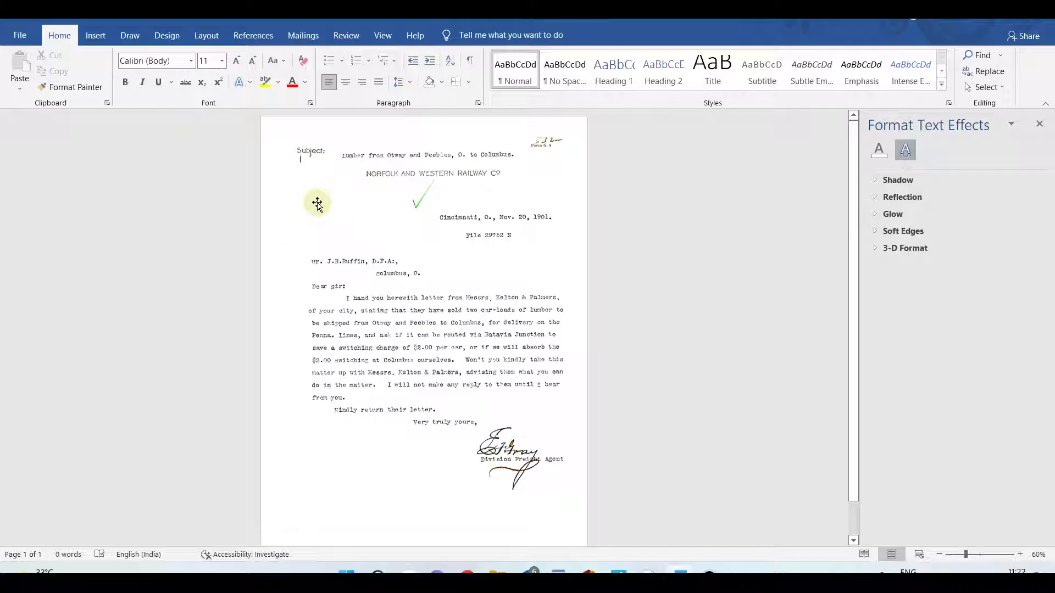
{"action": "left_click", "coordinate": [378, 238]}
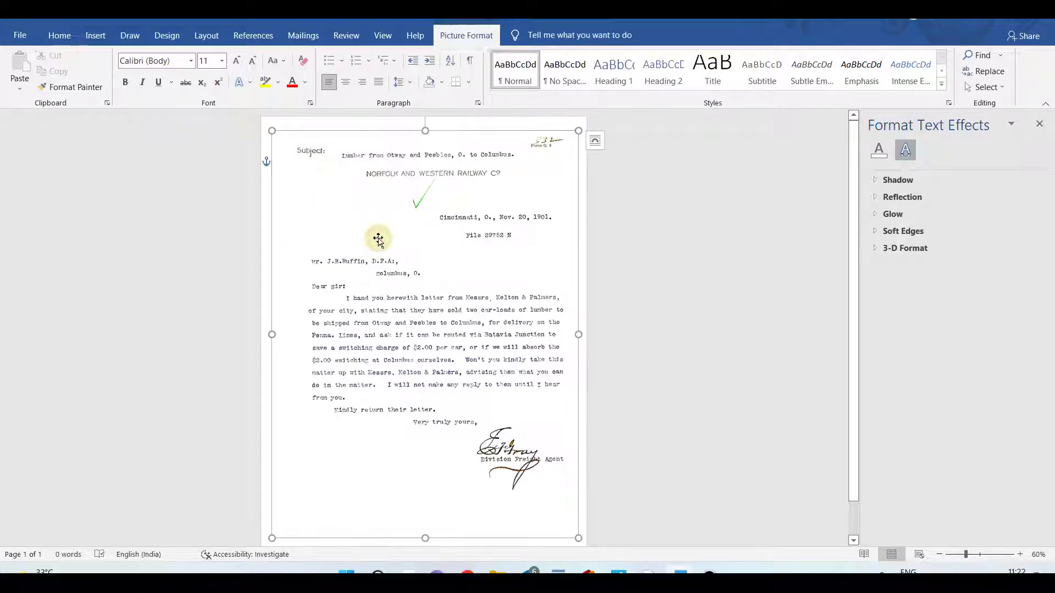
Step: Draw a rectangle over the green check mark below the letterhead
{"action": "left_click", "coordinate": [614, 288]}
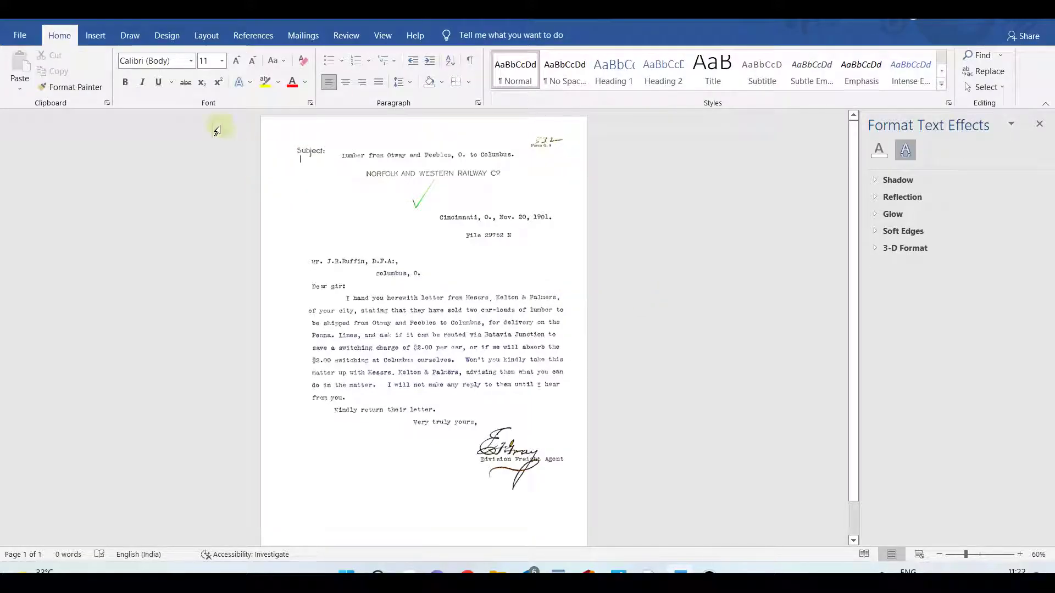
{"action": "left_click", "coordinate": [96, 36]}
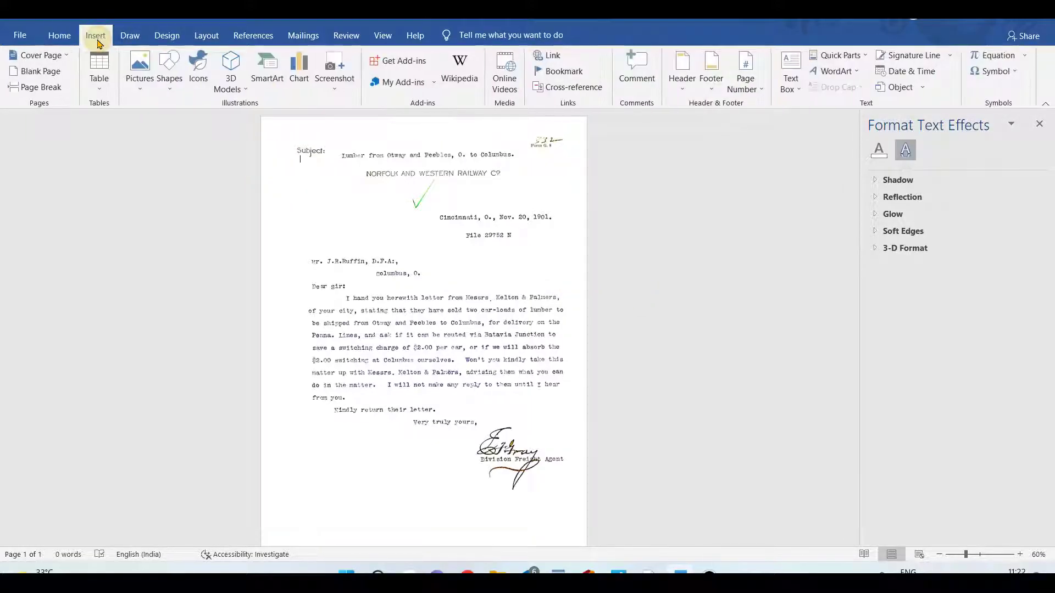
{"action": "left_click", "coordinate": [172, 74]}
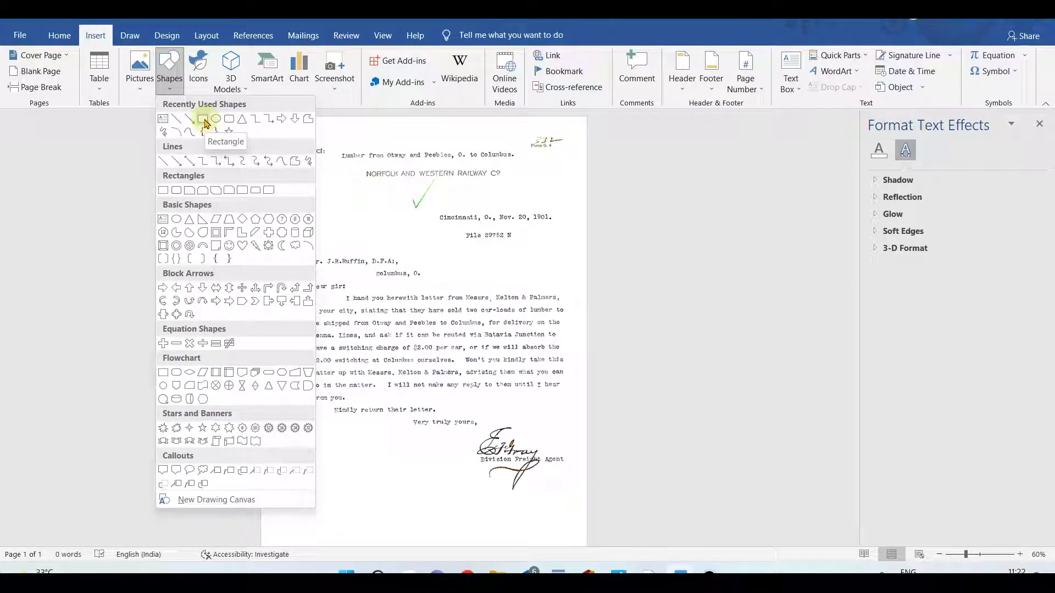
{"action": "left_click", "coordinate": [203, 118]}
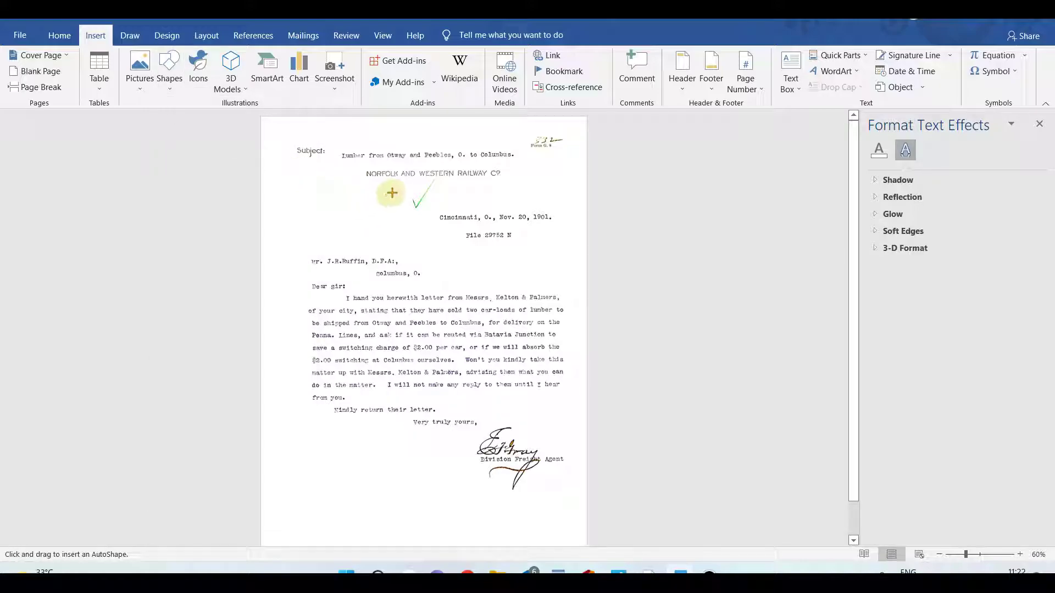
{"action": "left_click_drag", "start_coordinate": [389, 181], "coordinate": [464, 208]}
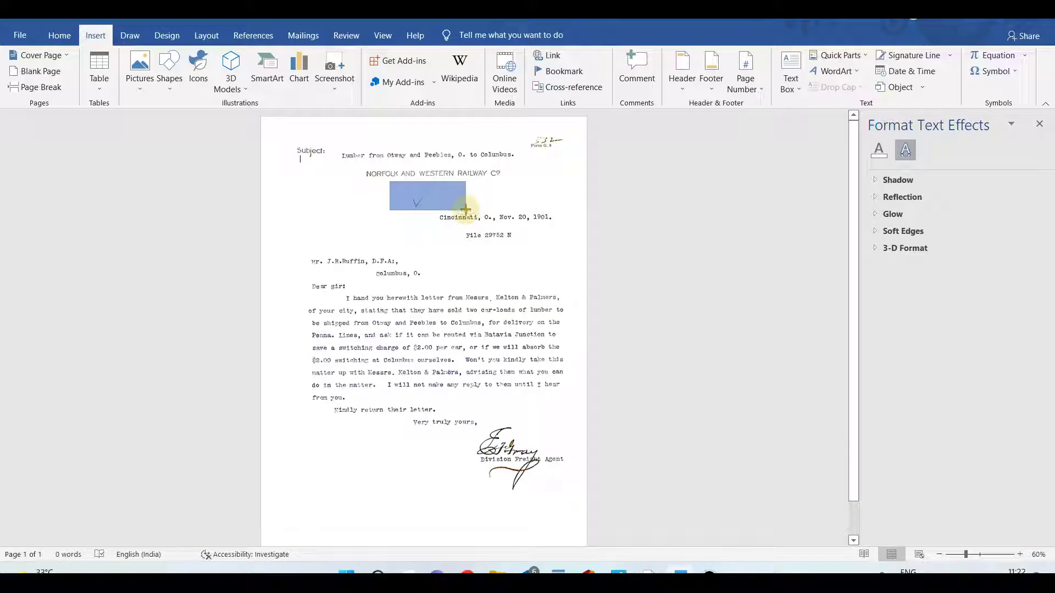
{"action": "left_click_drag", "start_coordinate": [464, 209], "coordinate": [465, 210]}
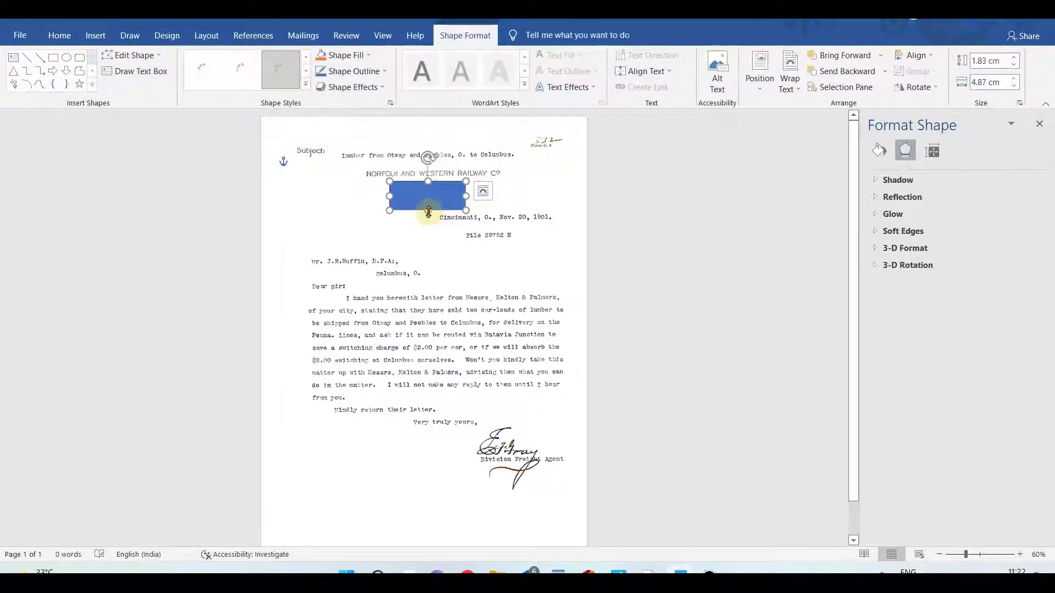
{"action": "left_click_drag", "start_coordinate": [427, 210], "coordinate": [425, 194]}
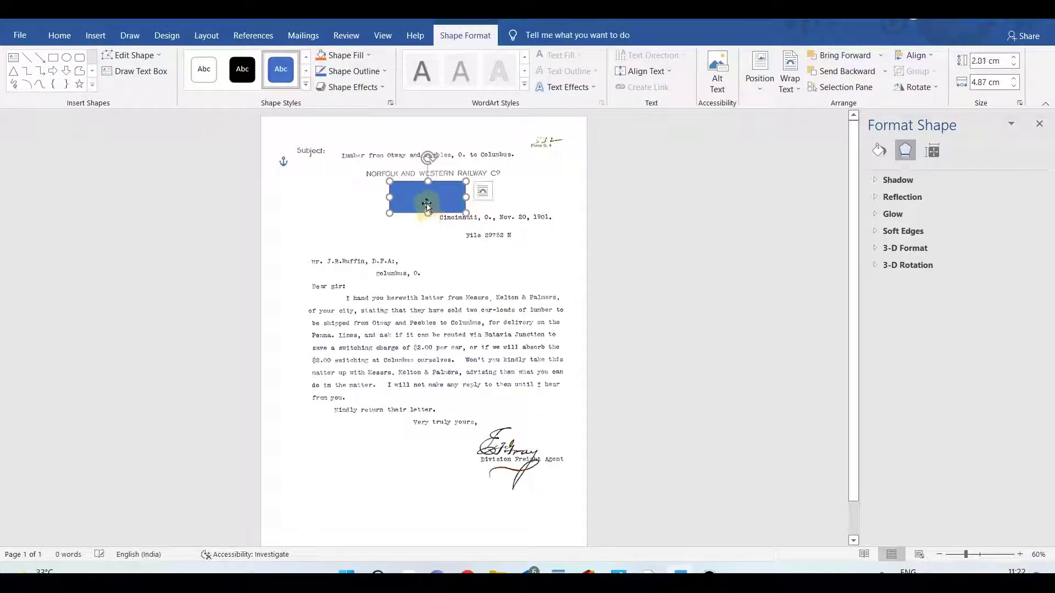
Step: Give the rectangle a white fill and a white outline
{"action": "left_click", "coordinate": [425, 194]}
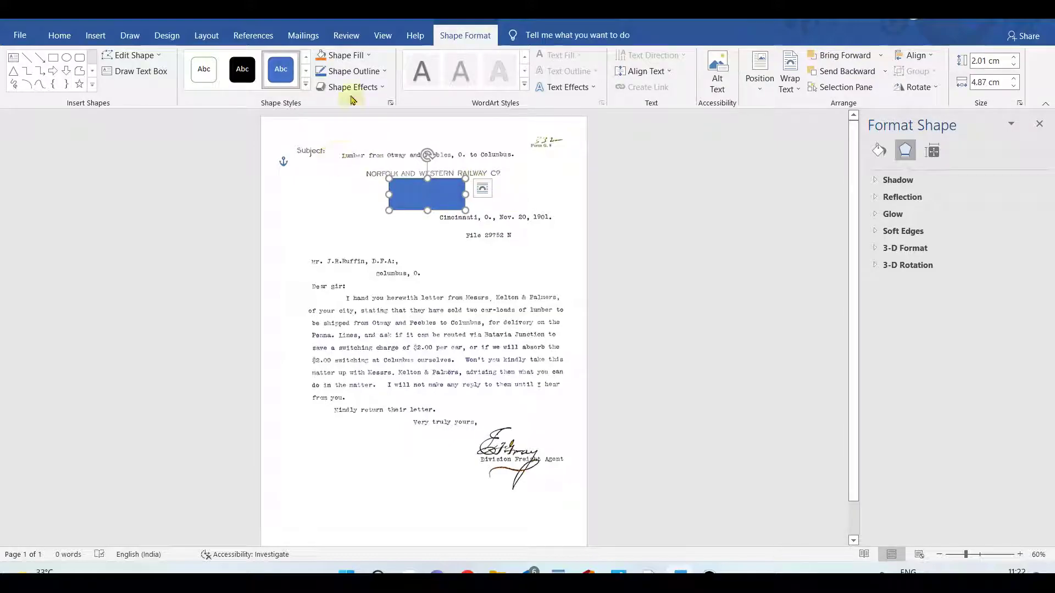
{"action": "left_click", "coordinate": [369, 56]}
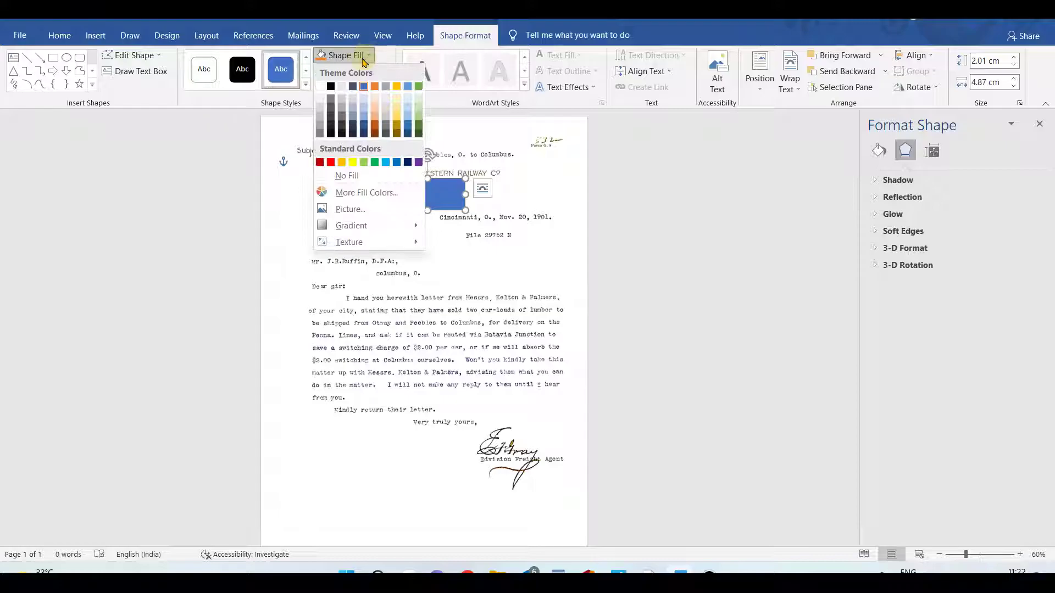
{"action": "left_click", "coordinate": [319, 87]}
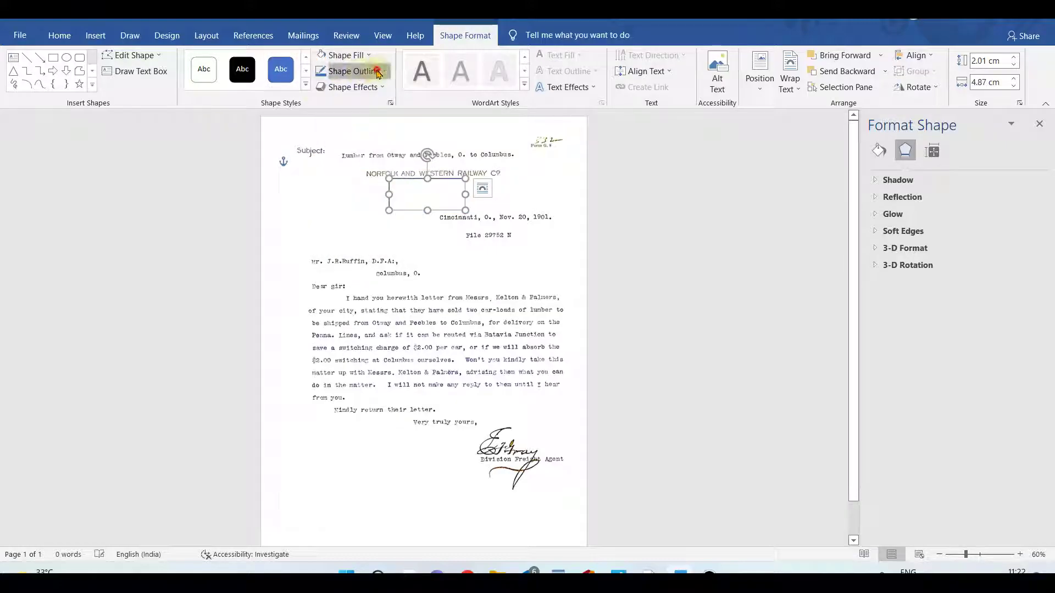
{"action": "left_click", "coordinate": [378, 72]}
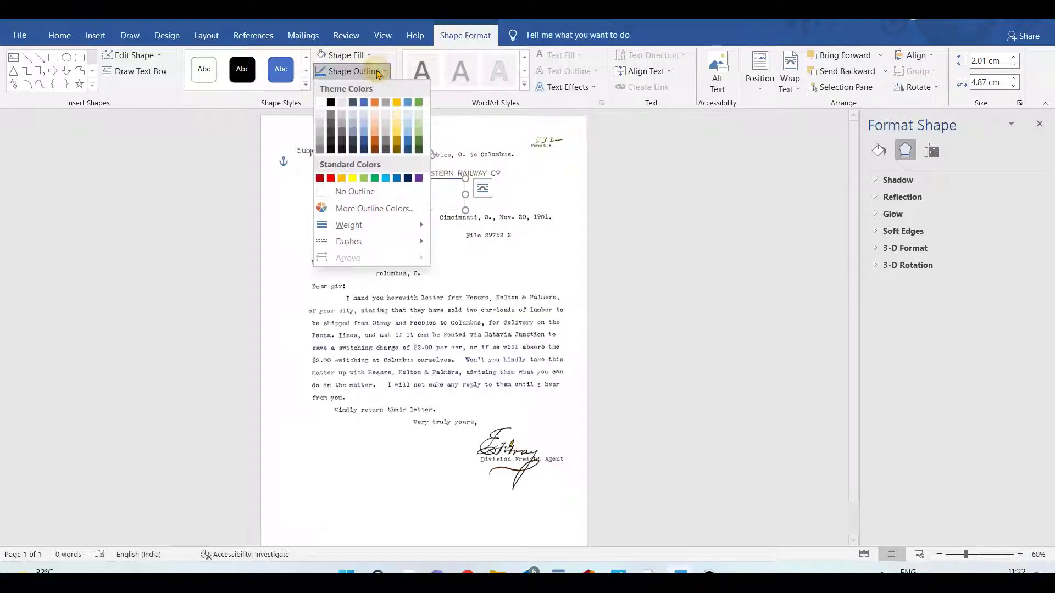
{"action": "left_click", "coordinate": [320, 103]}
{"action": "left_click", "coordinate": [320, 217]}
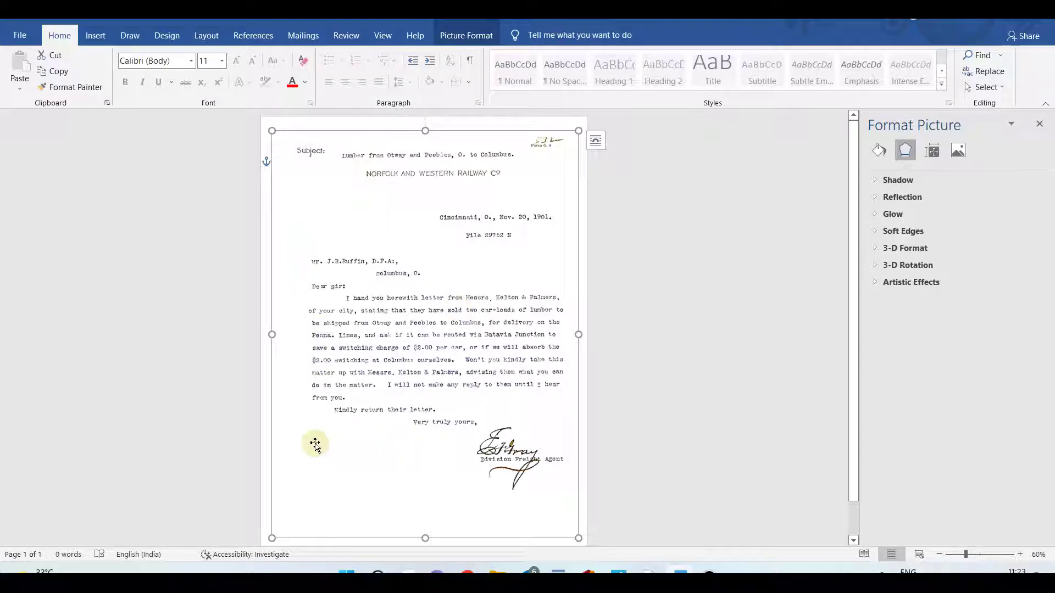
Step: Paste a copy of the white rectangle over the top-right mark above Form G. 8
{"action": "left_click", "coordinate": [399, 190]}
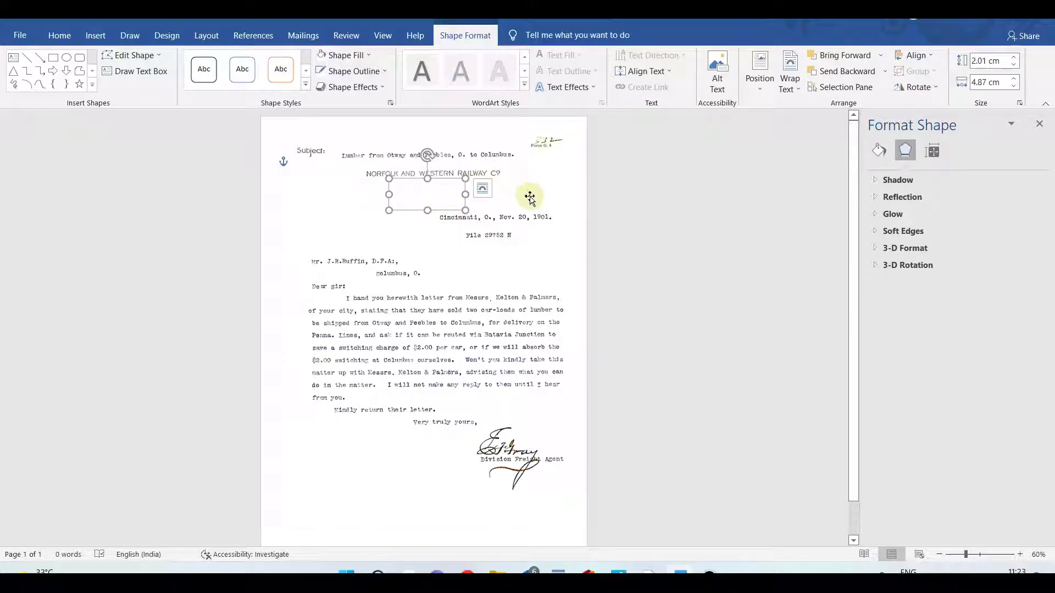
{"action": "left_click", "coordinate": [482, 188]}
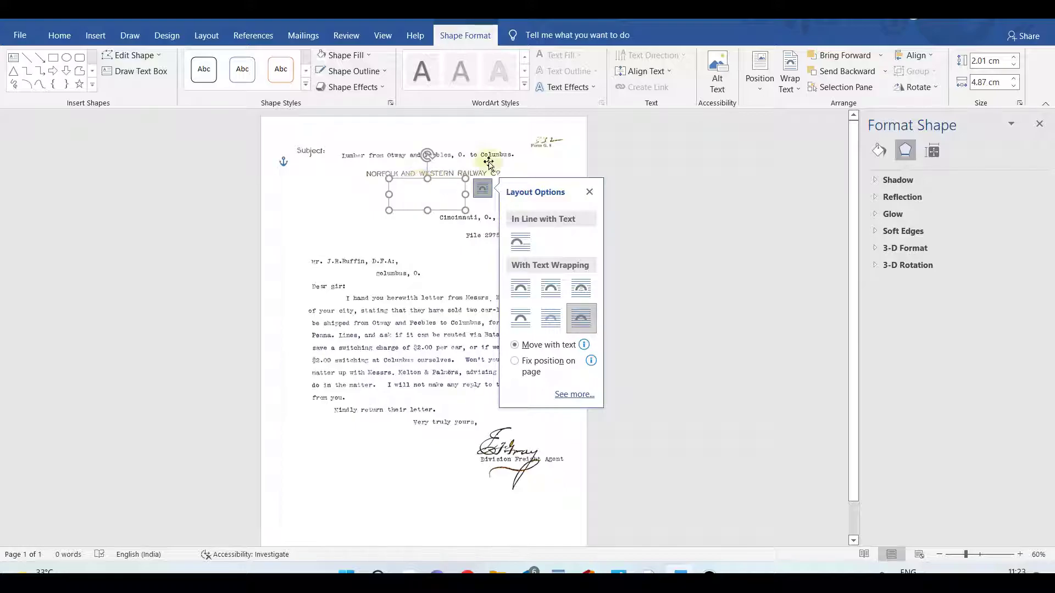
{"action": "left_click", "coordinate": [547, 136]}
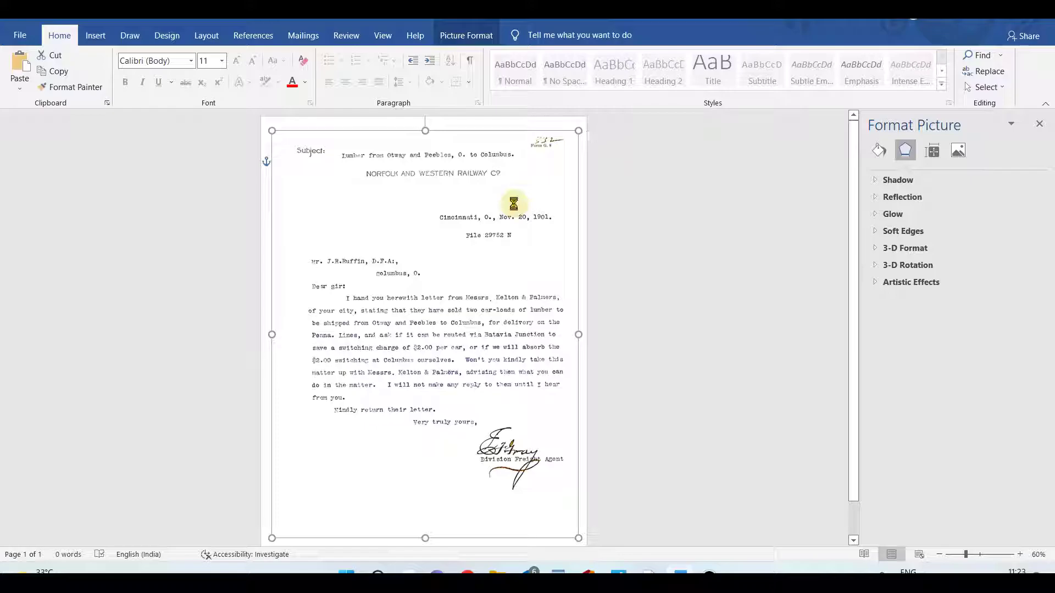
{"action": "key", "text": "ctrl+v"}
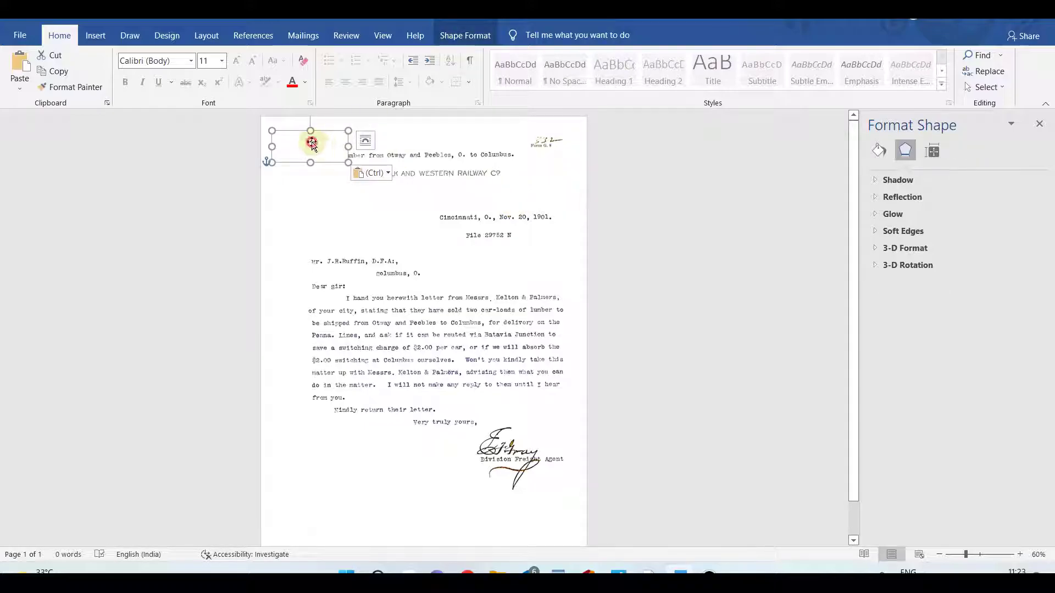
{"action": "mouse_move", "coordinate": [321, 146]}
{"action": "left_mouse_down"}
{"action": "mouse_move", "coordinate": [454, 122]}
{"action": "mouse_move", "coordinate": [541, 123]}
{"action": "left_mouse_up"}
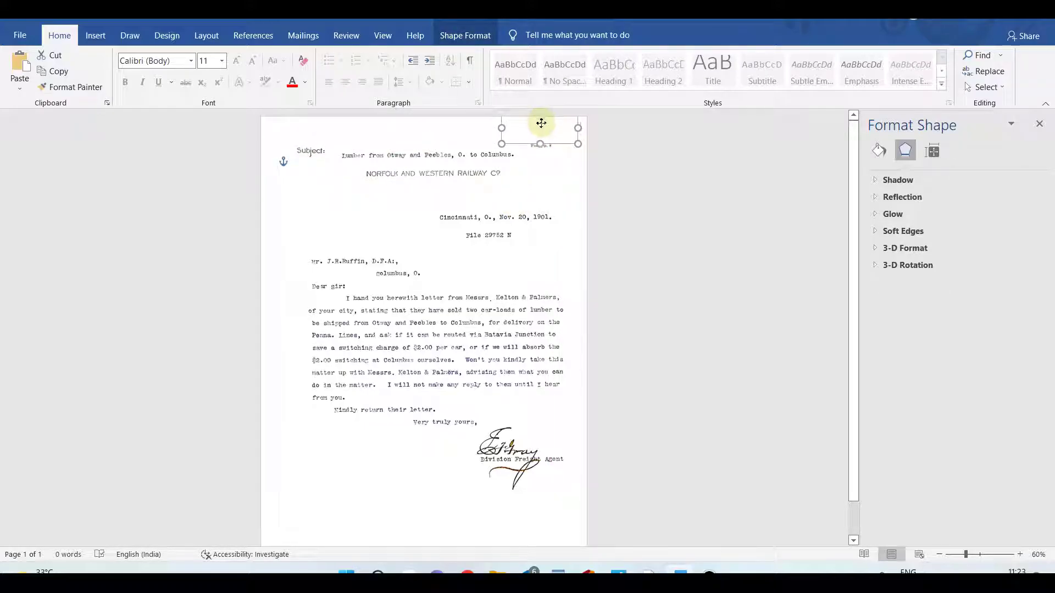
{"action": "left_click", "coordinate": [617, 217]}
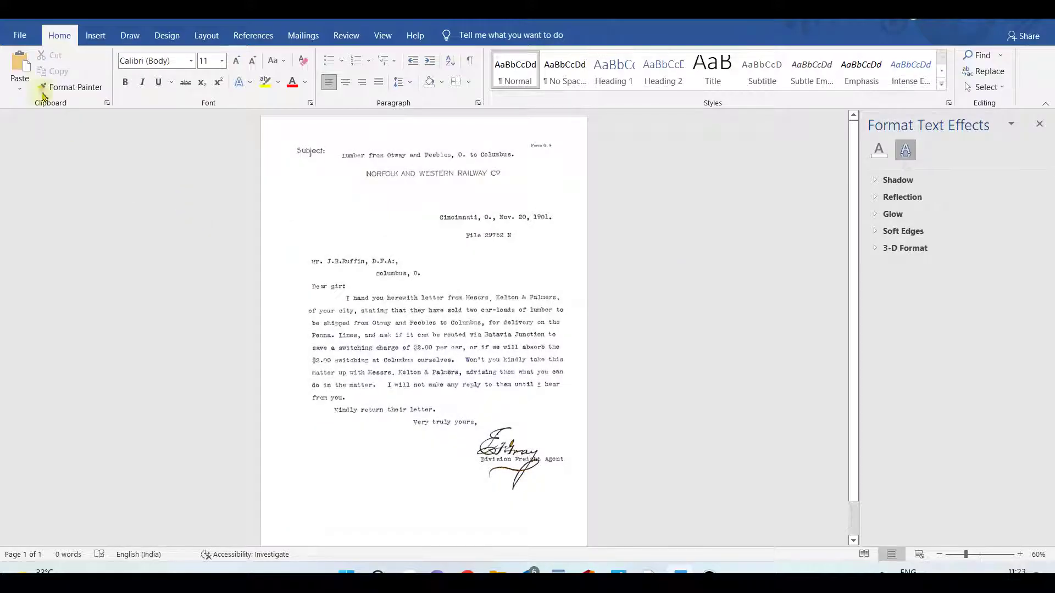
Step: Save the cleaned letter to the Desktop as a PDF named 'ABC'
{"action": "left_click", "coordinate": [19, 35]}
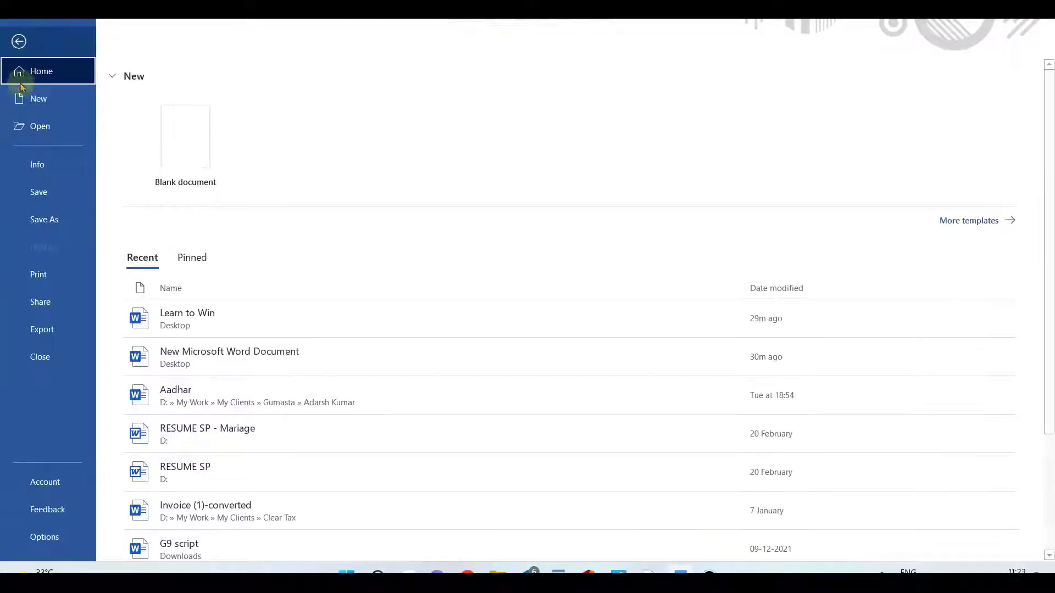
{"action": "left_click", "coordinate": [44, 220]}
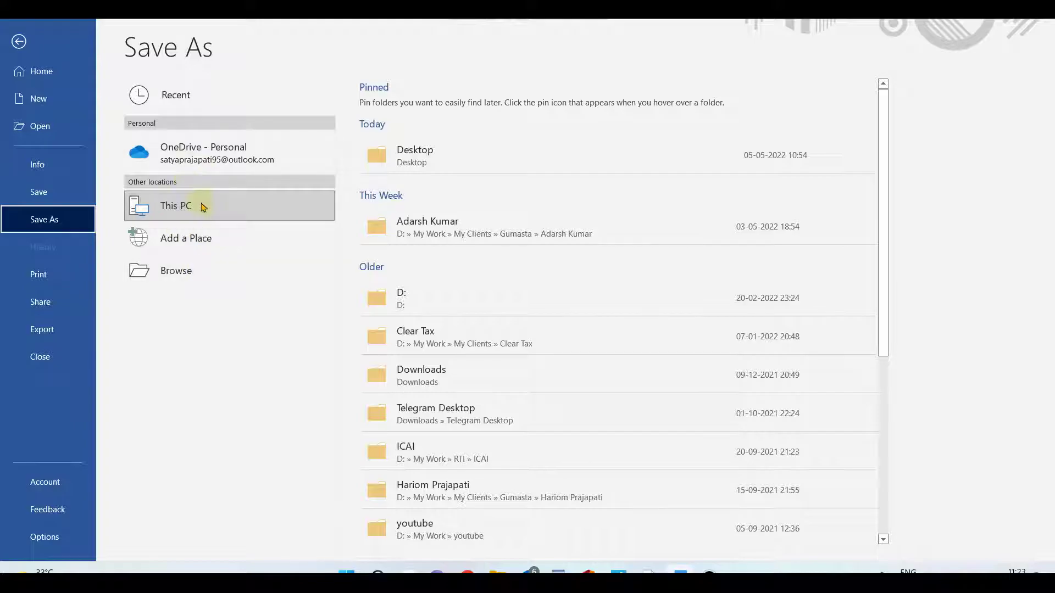
{"action": "left_click", "coordinate": [418, 164]}
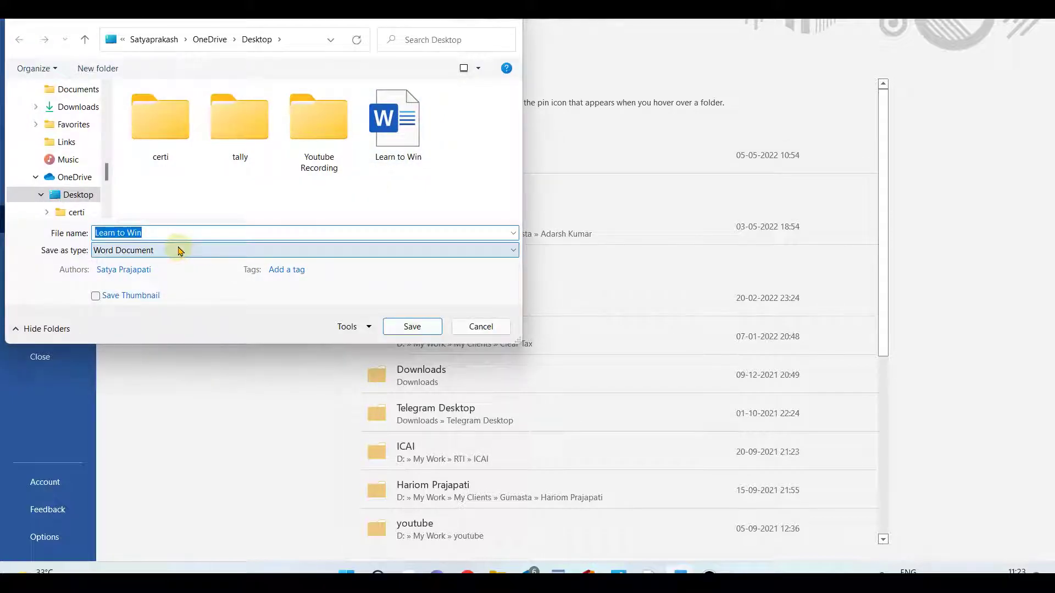
{"action": "left_click", "coordinate": [178, 250]}
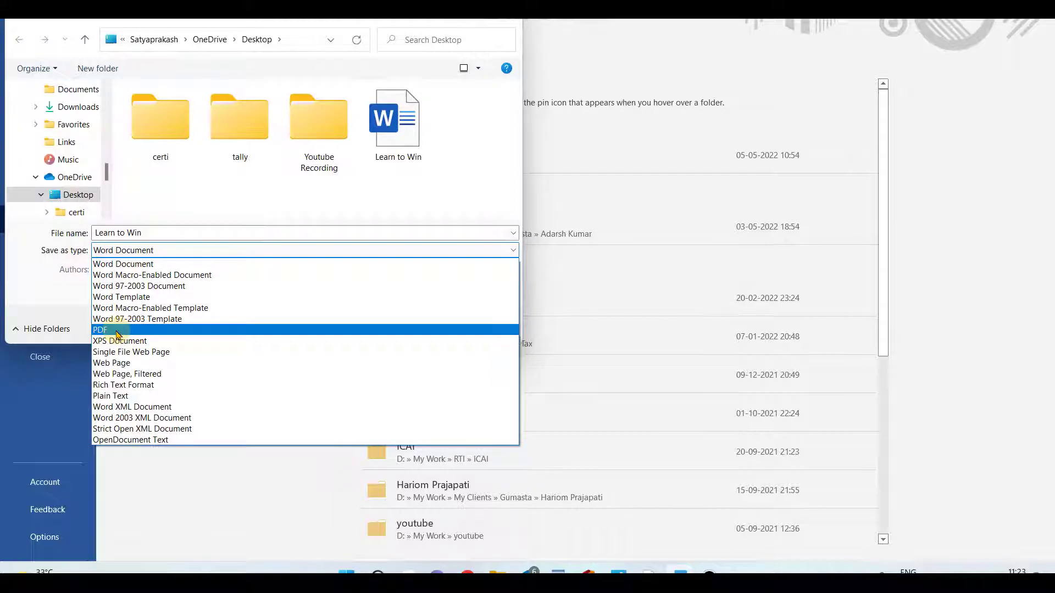
{"action": "left_click", "coordinate": [116, 331]}
{"action": "left_click_drag", "start_coordinate": [155, 232], "coordinate": [98, 237]}
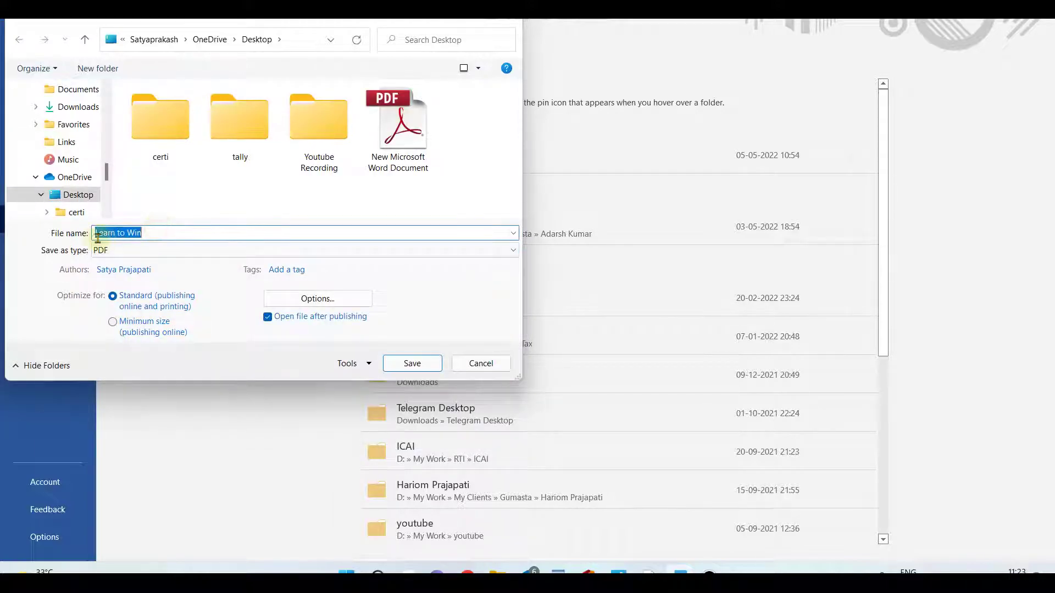
{"action": "type", "text": "ABC"}
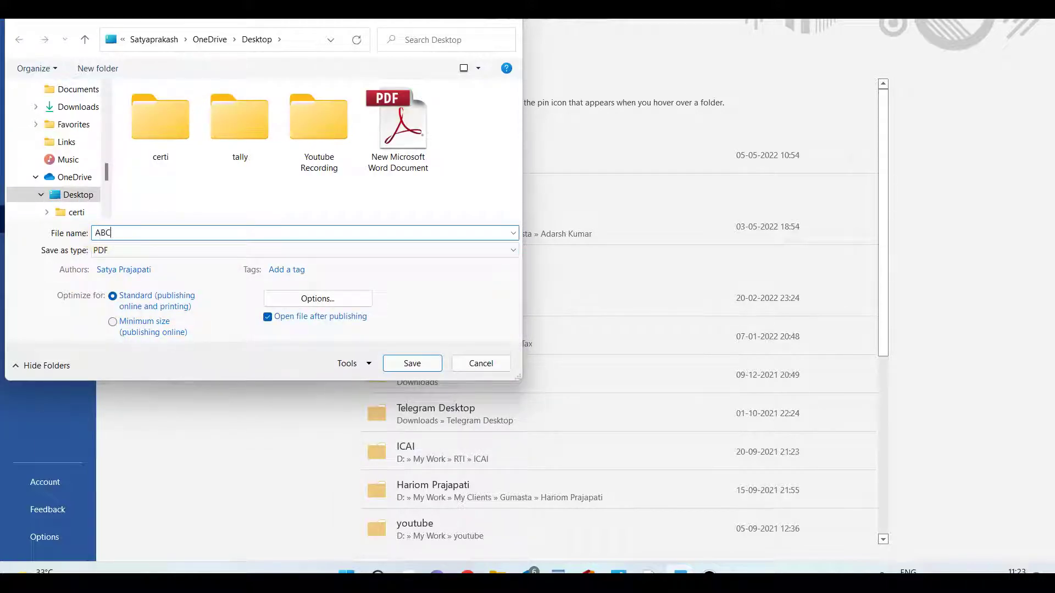
{"action": "left_click", "coordinate": [412, 363]}
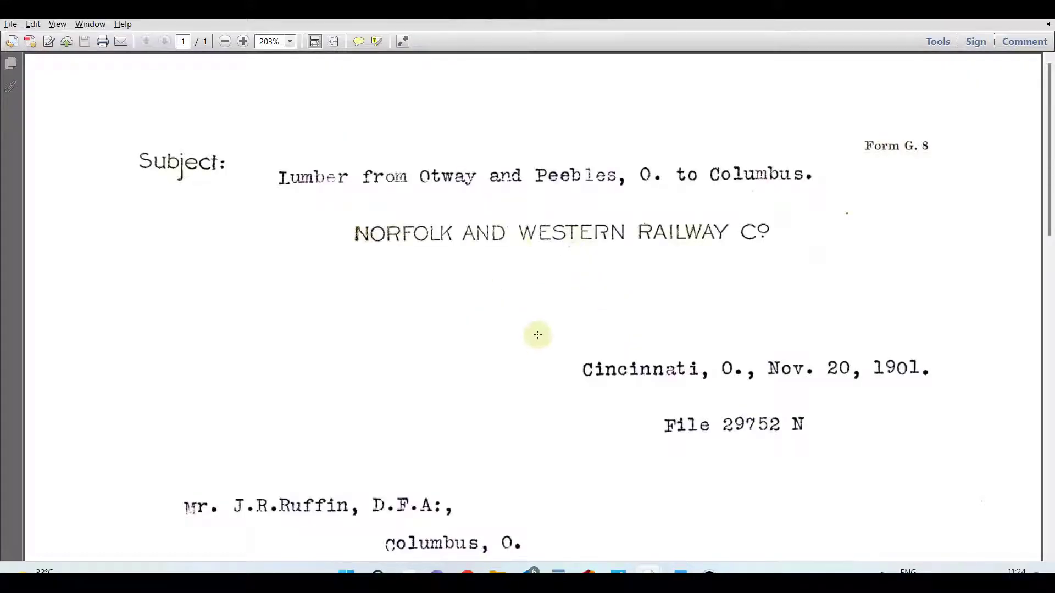
Step: Scroll the ABC PDF down to the signature and back up toward the letterhead
{"action": "scroll", "coordinate": [525, 341], "scroll_direction": "down", "scroll_amount": 3}
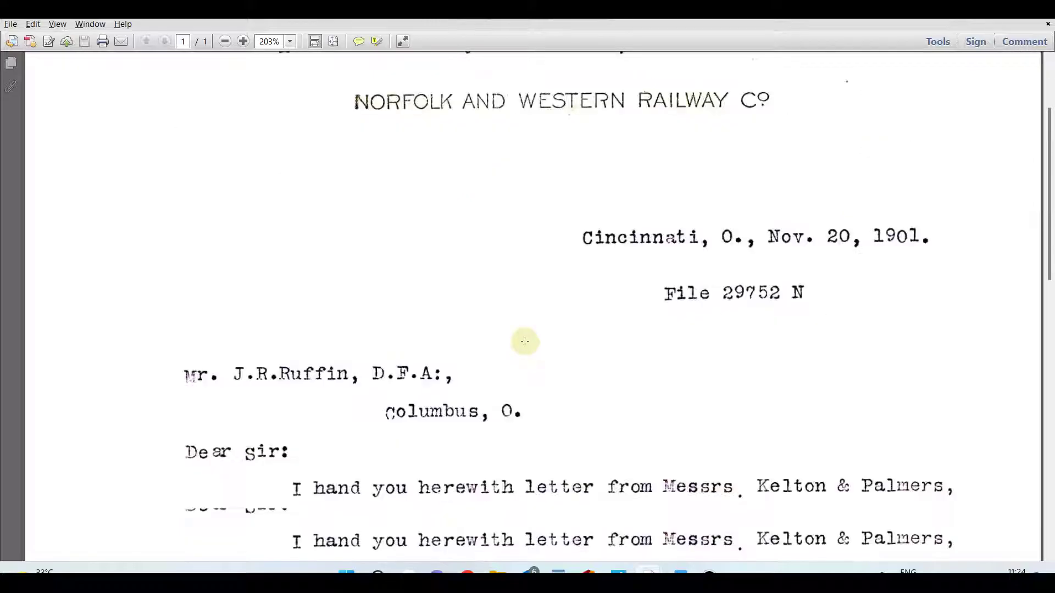
{"action": "scroll", "coordinate": [525, 341], "scroll_direction": "down", "scroll_amount": 5}
{"action": "scroll", "coordinate": [525, 342], "scroll_direction": "down", "scroll_amount": 3}
{"action": "scroll", "coordinate": [524, 341], "scroll_direction": "down", "scroll_amount": 3}
{"action": "scroll", "coordinate": [525, 341], "scroll_direction": "down", "scroll_amount": 3}
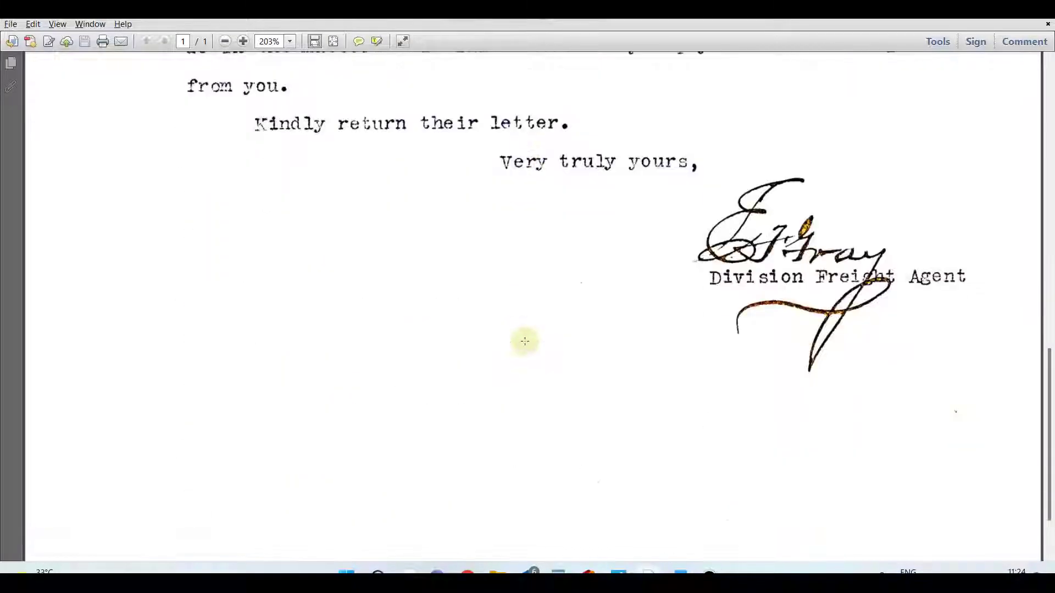
{"action": "scroll", "coordinate": [525, 341], "scroll_direction": "down", "scroll_amount": 2}
{"action": "scroll", "coordinate": [525, 342], "scroll_direction": "up", "scroll_amount": 5}
{"action": "scroll", "coordinate": [525, 341], "scroll_direction": "up", "scroll_amount": 7}
{"action": "scroll", "coordinate": [524, 341], "scroll_direction": "up", "scroll_amount": 6}
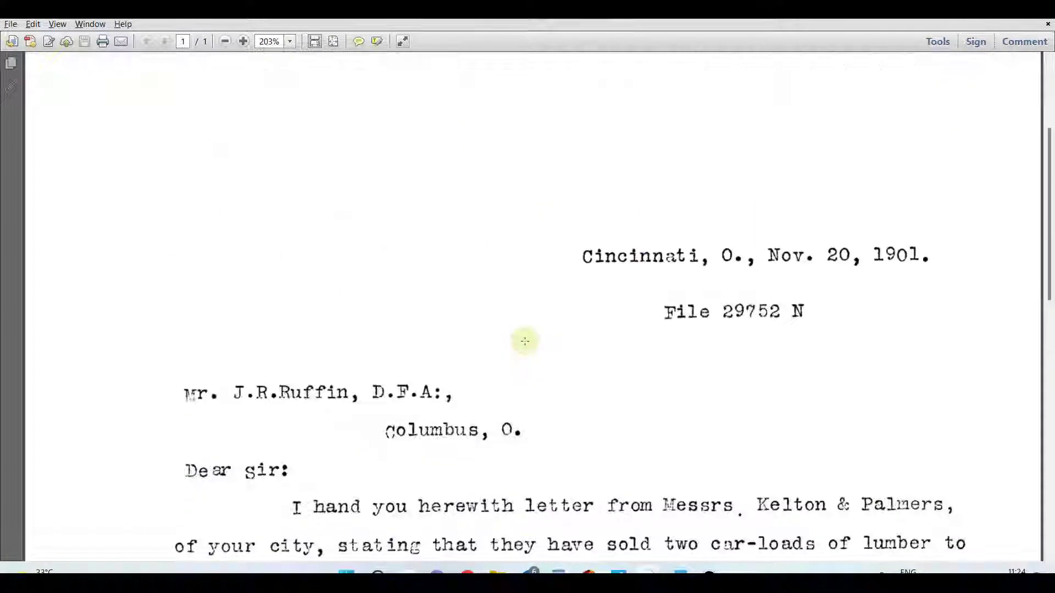
{"action": "scroll", "coordinate": [525, 341], "scroll_direction": "up", "scroll_amount": 3}
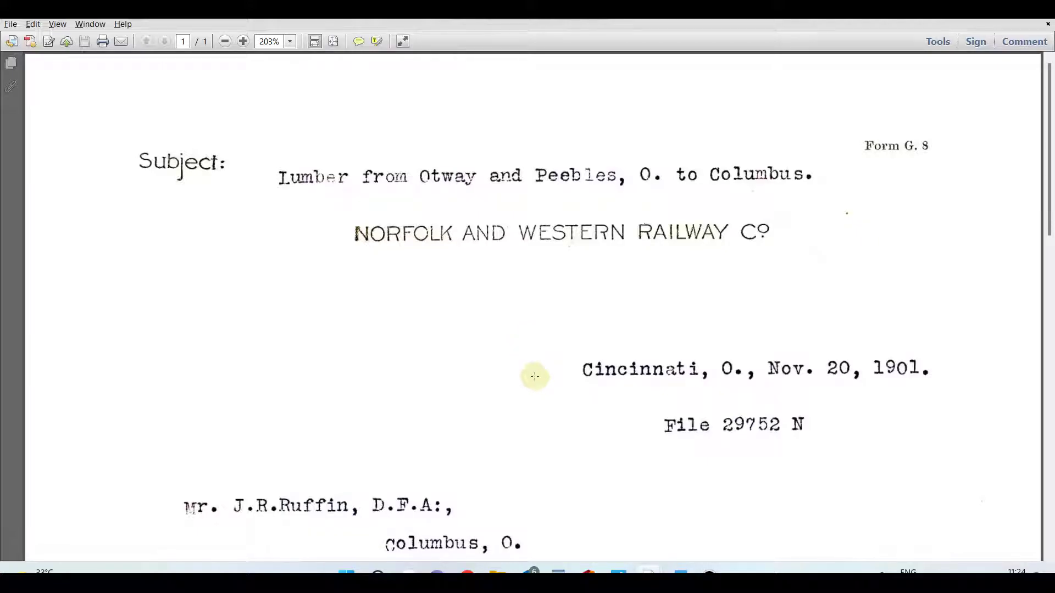
{"action": "mouse_move", "coordinate": [617, 574]}
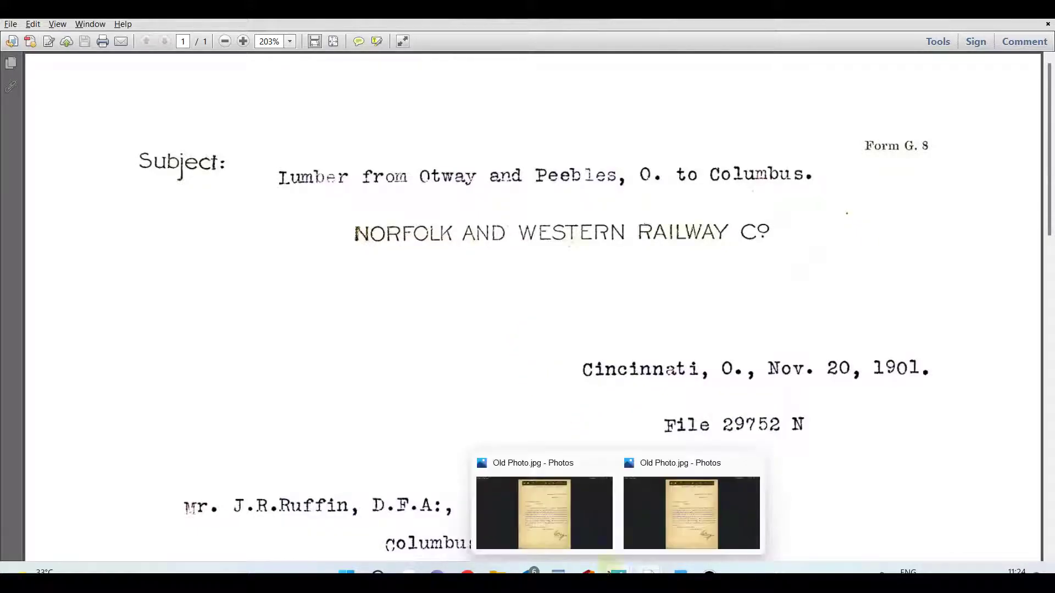
Step: Bring the original yellowed Old Photo.jpg back to the front in Photos
{"action": "left_click", "coordinate": [557, 527]}
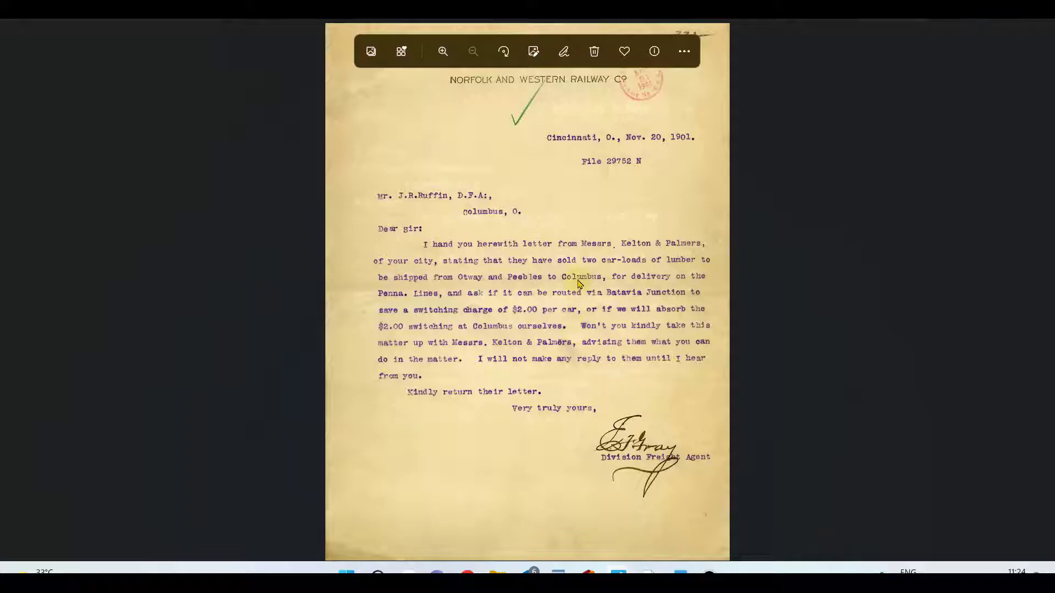